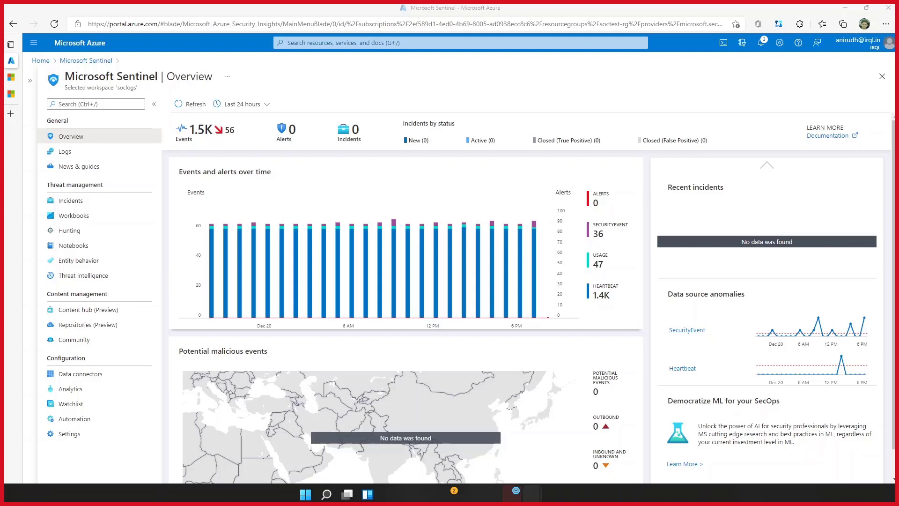
Filter data connectors by 'security event' and show the Windows Security Events via AMA details
click(80, 375)
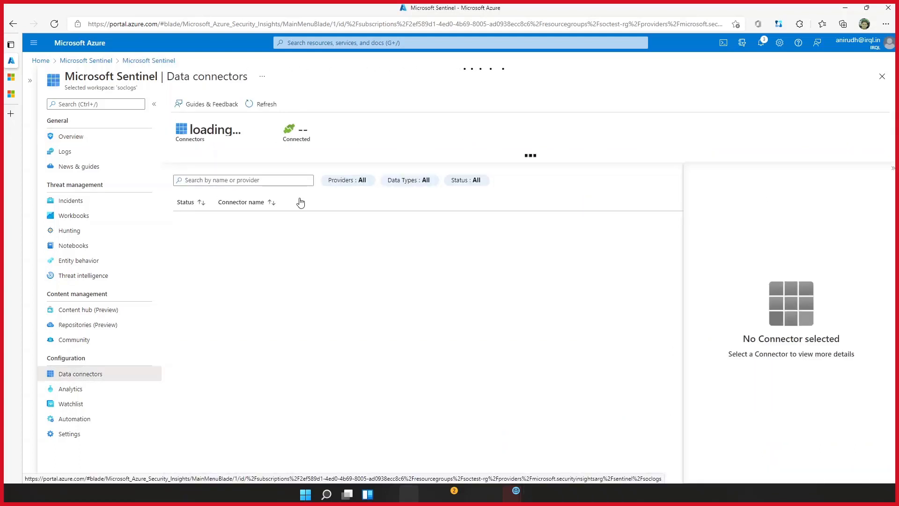
click(258, 171)
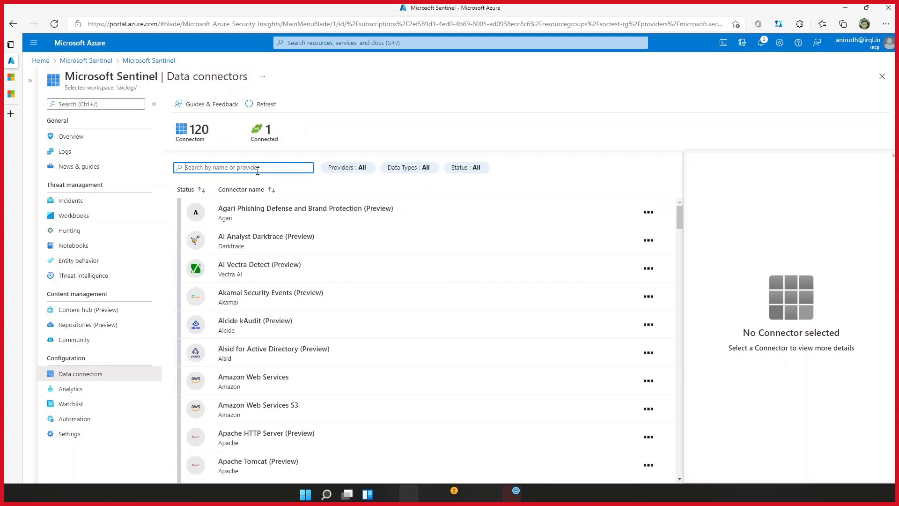
text(security)
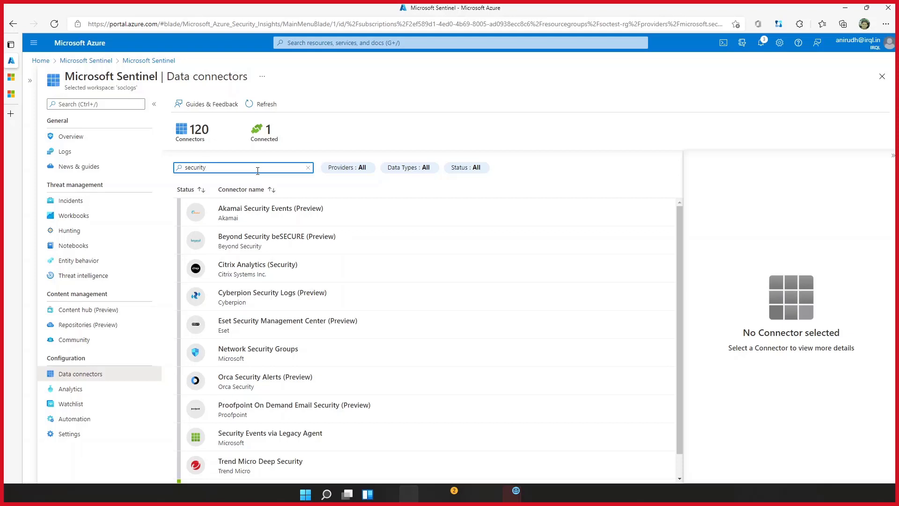
text(events)
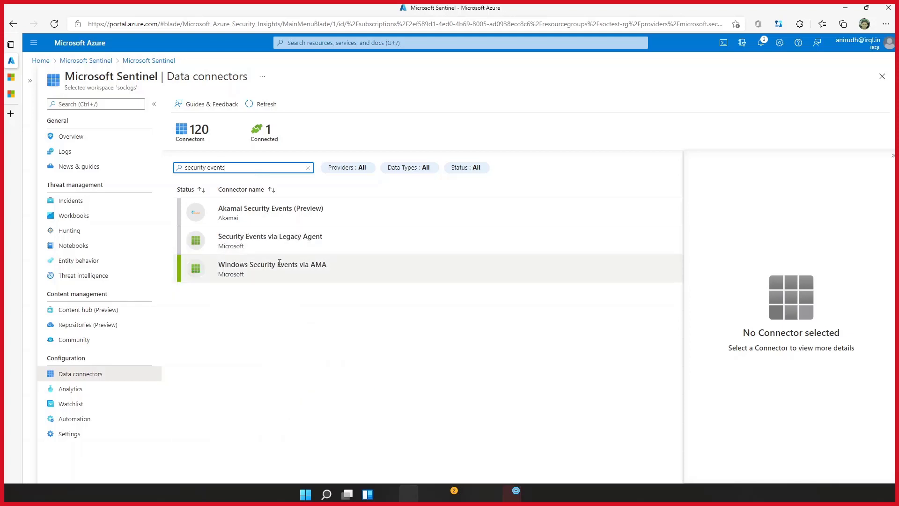
click(279, 263)
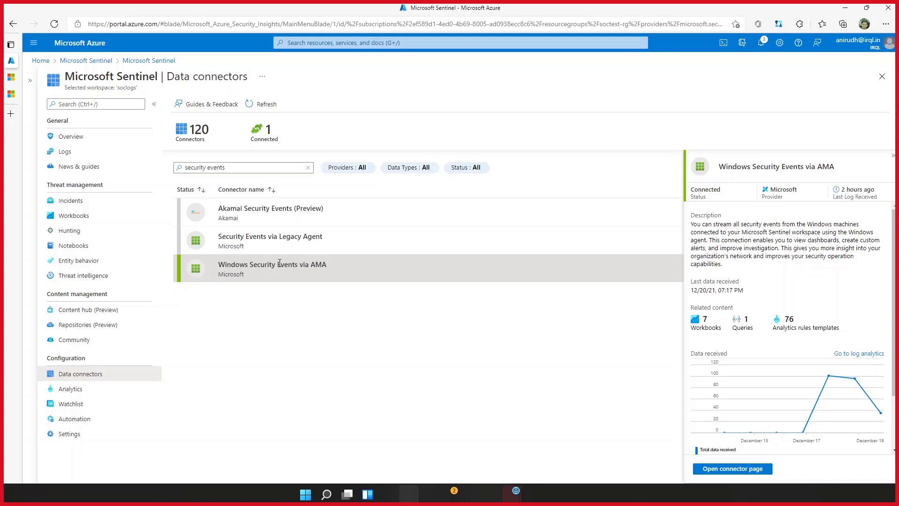
Open the Windows Security Events via AMA connector page and begin adding a data collection rule
click(744, 469)
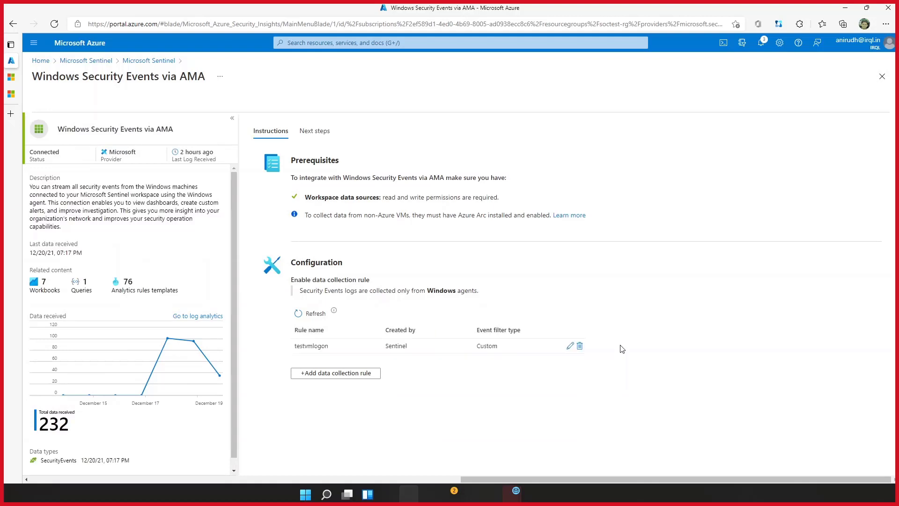
click(347, 374)
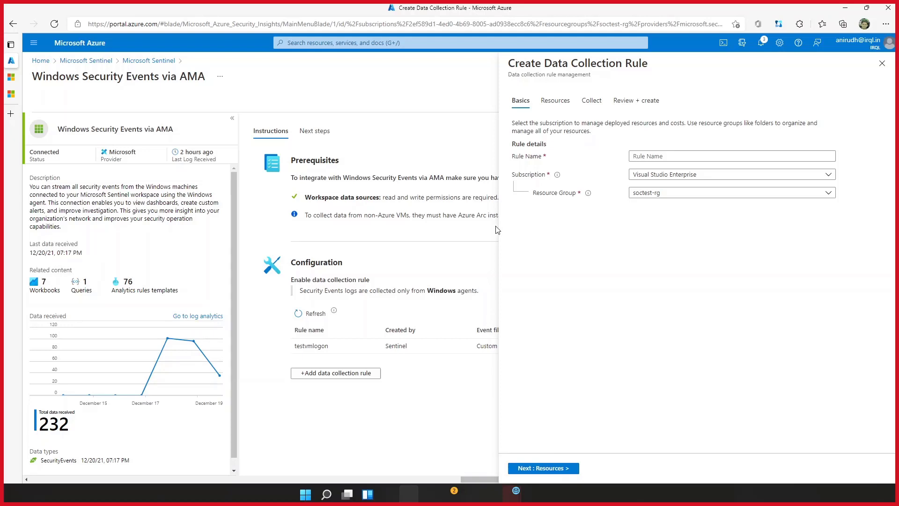
Add socvm1 as the target resource of the new data collection rule
click(556, 101)
click(574, 165)
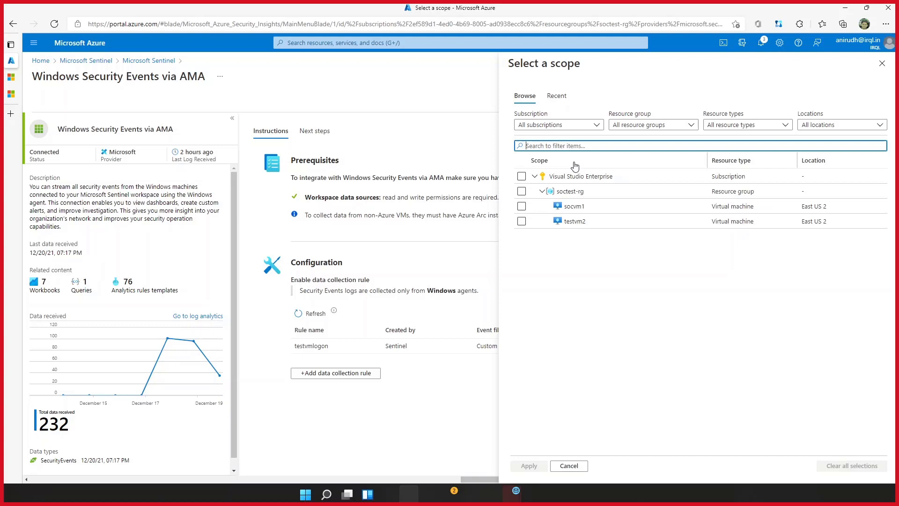
click(521, 206)
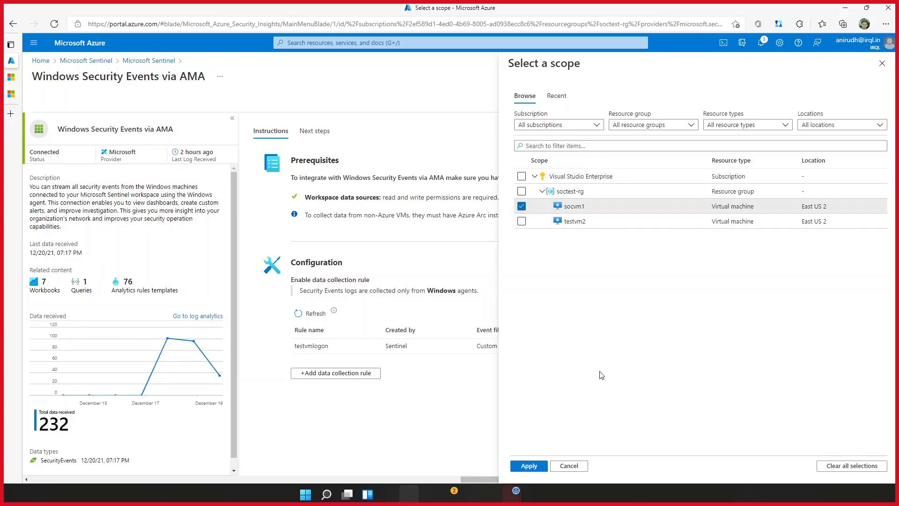
click(530, 466)
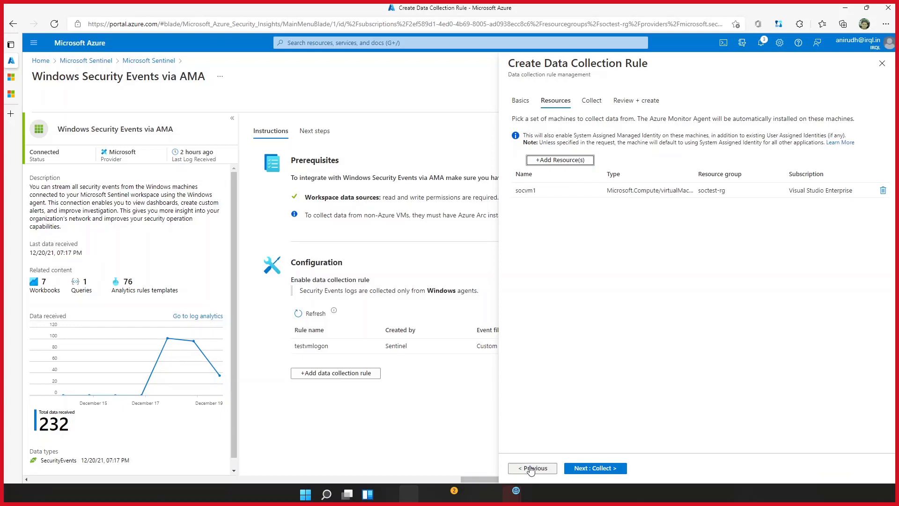
Set the rule to collect a Custom set of events, then switch to the VM's remote desktop
click(582, 470)
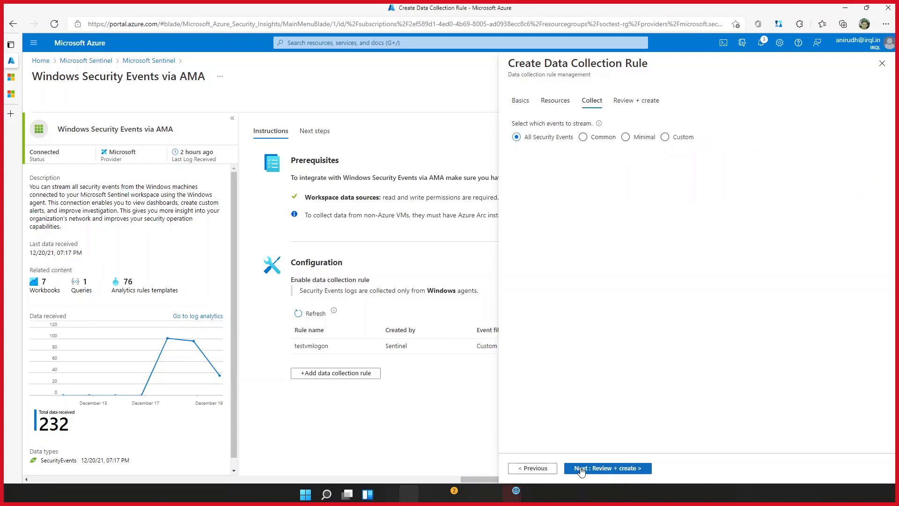
click(666, 138)
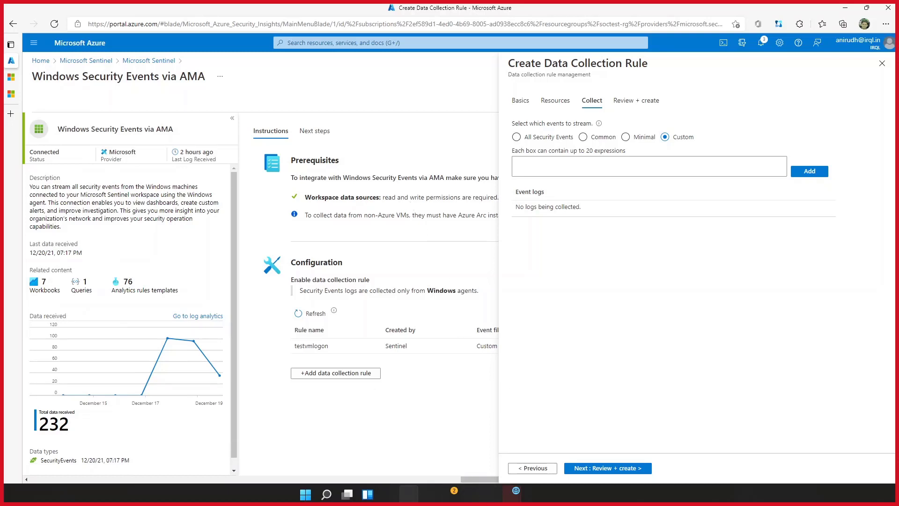
key(alt+Tab)
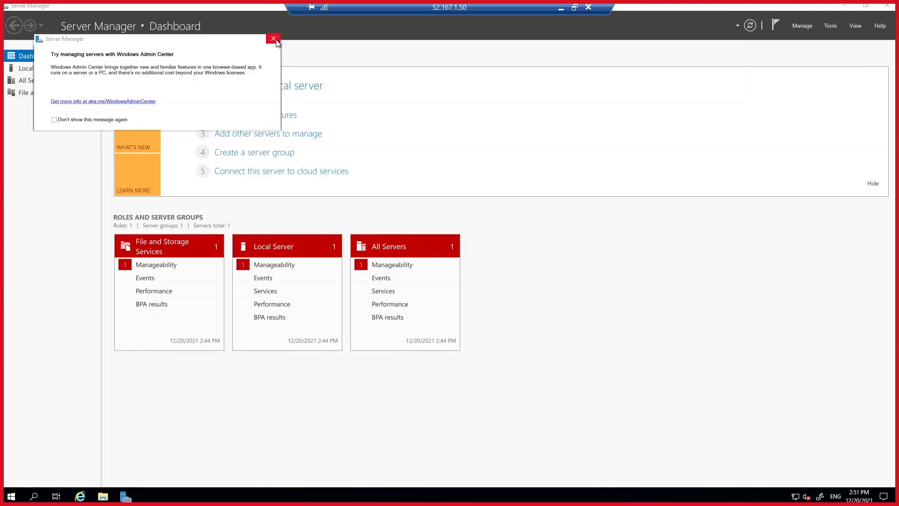
Dismiss the Windows Admin Center pop-up and launch Event Viewer with eventvwr
click(273, 39)
right_click(11, 495)
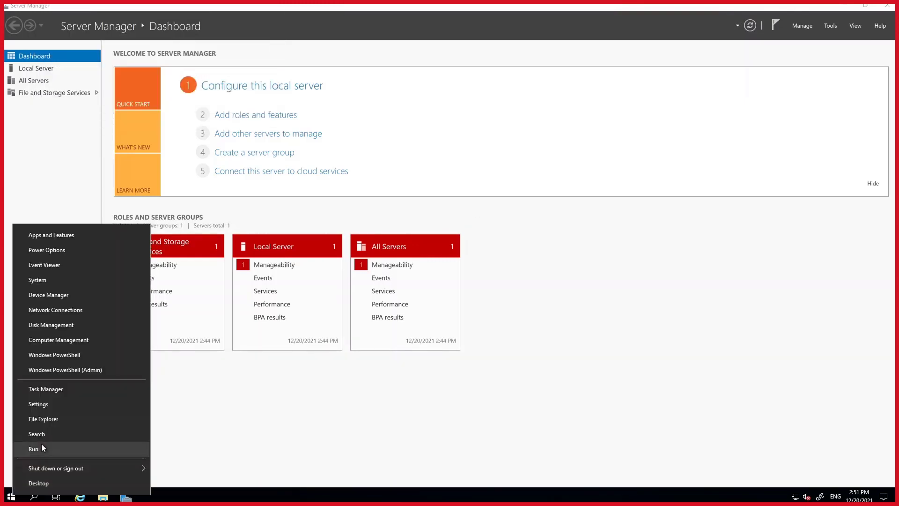
click(38, 449)
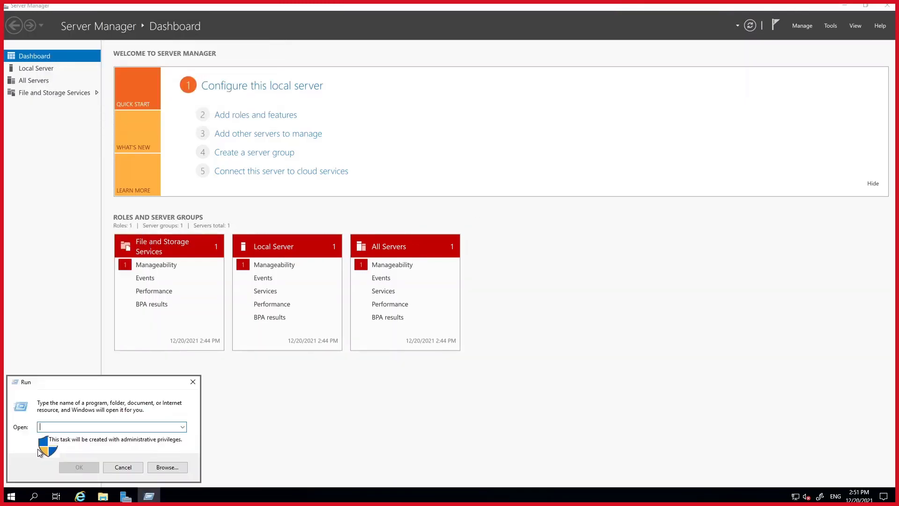
text(eventv)
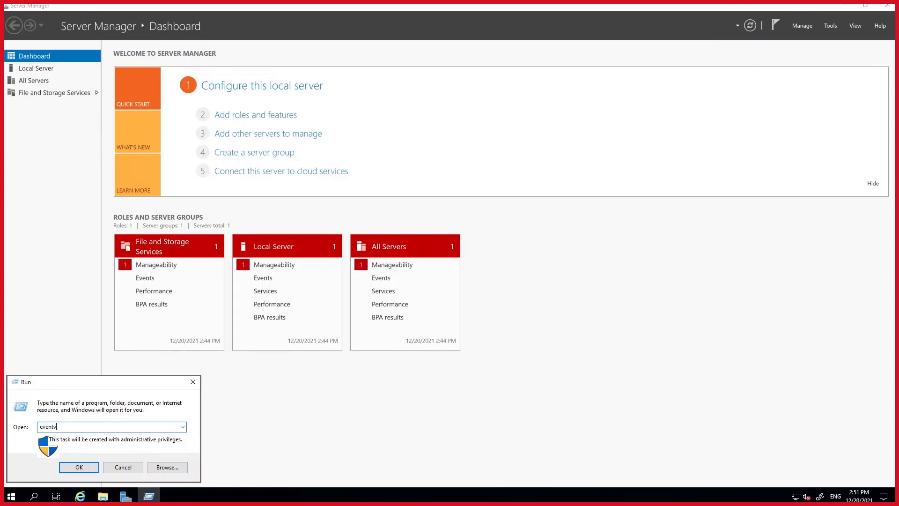
text(wr)
key(Return)
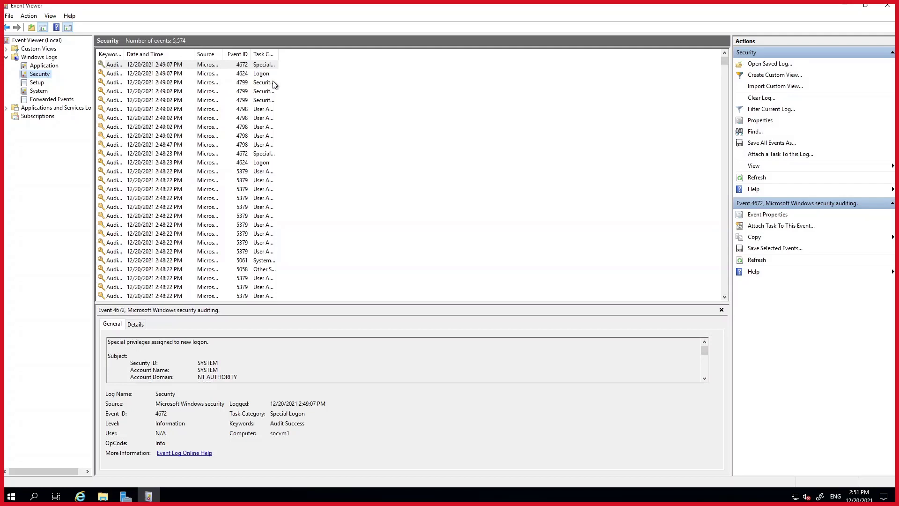
Open the 2:48:23 PM 4624 logon event's XML view and enlarge its properties window
click(213, 164)
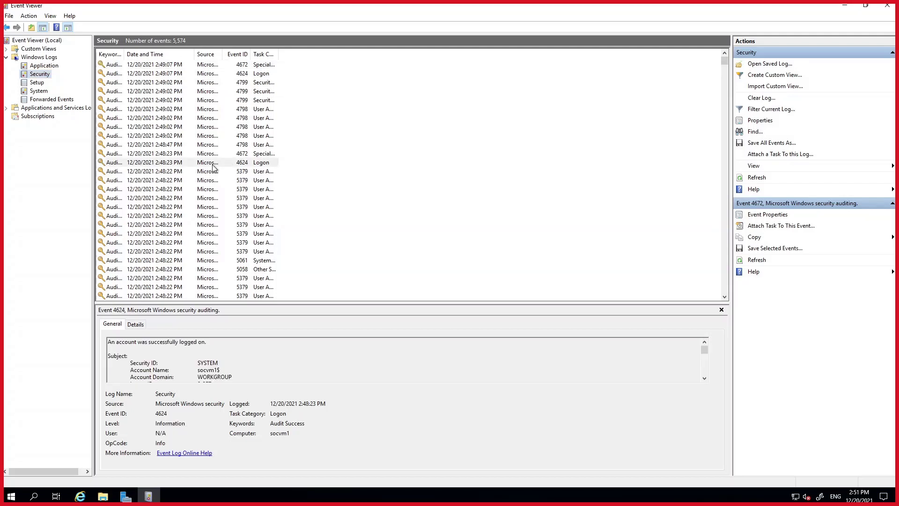
double_click(212, 165)
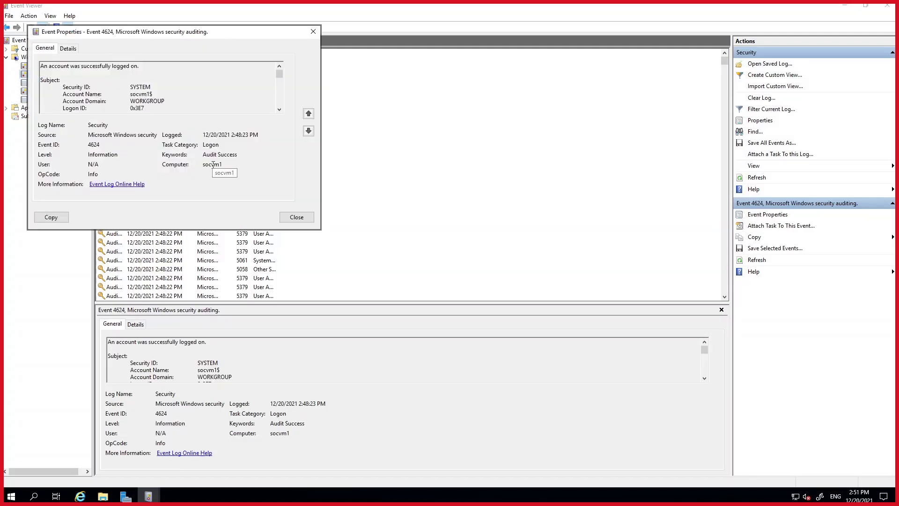
click(73, 51)
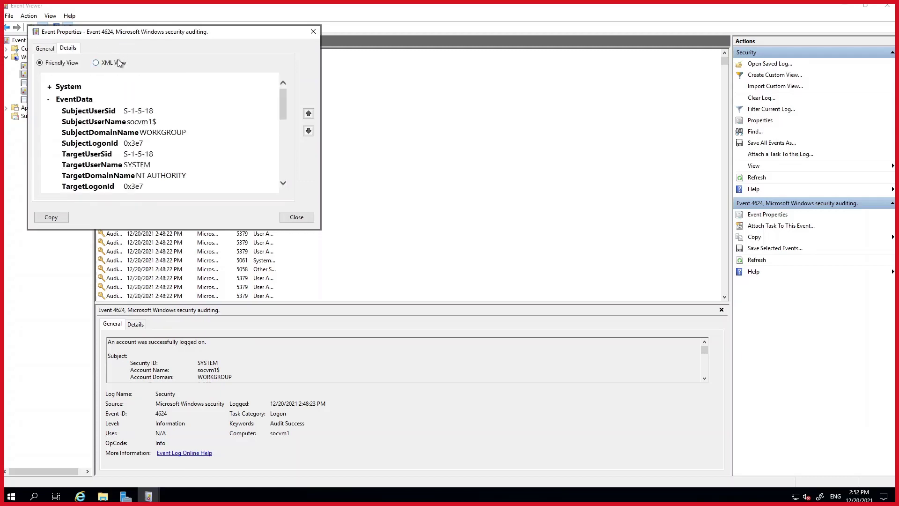
click(96, 62)
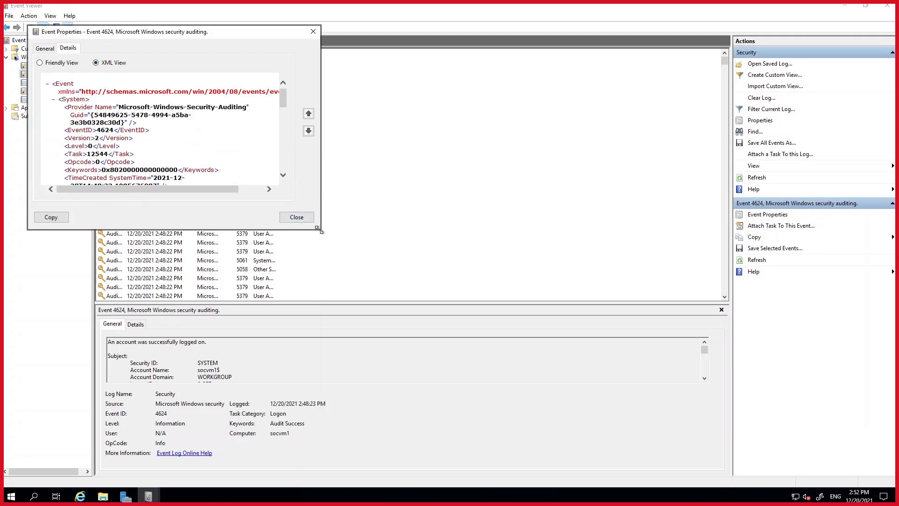
drag(318, 229, 453, 317)
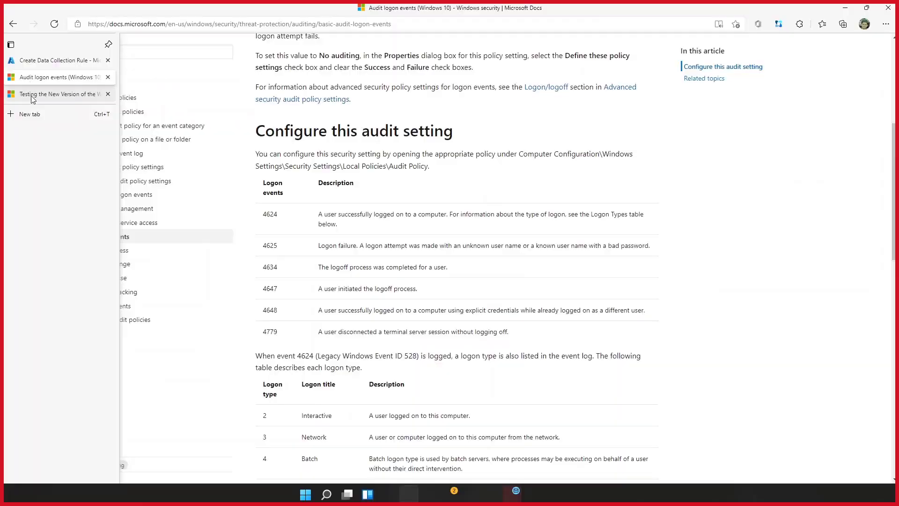
Scroll the Tech Community blog to its XPath examples, then go back to the Custom Collect step
click(32, 96)
scroll(428, 173, up, 3)
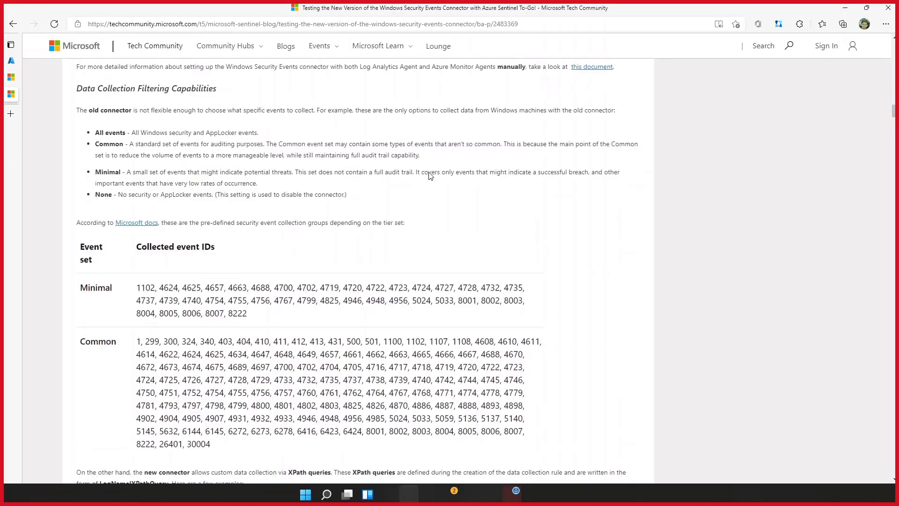
scroll(431, 175, up, 15)
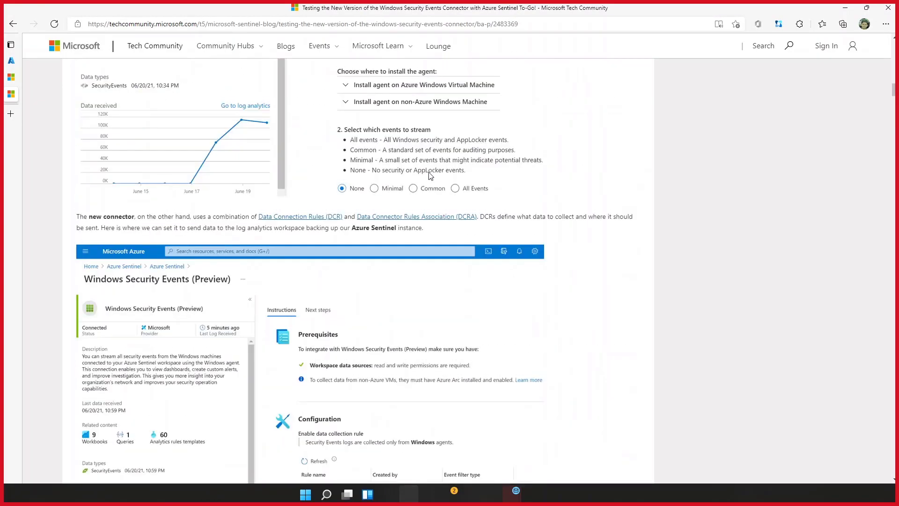
scroll(431, 176, down, 10)
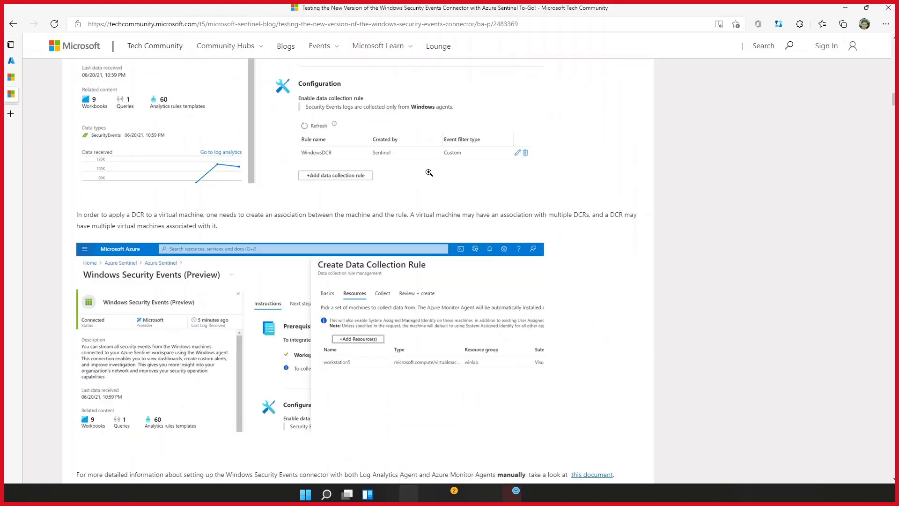
scroll(429, 172, down, 9)
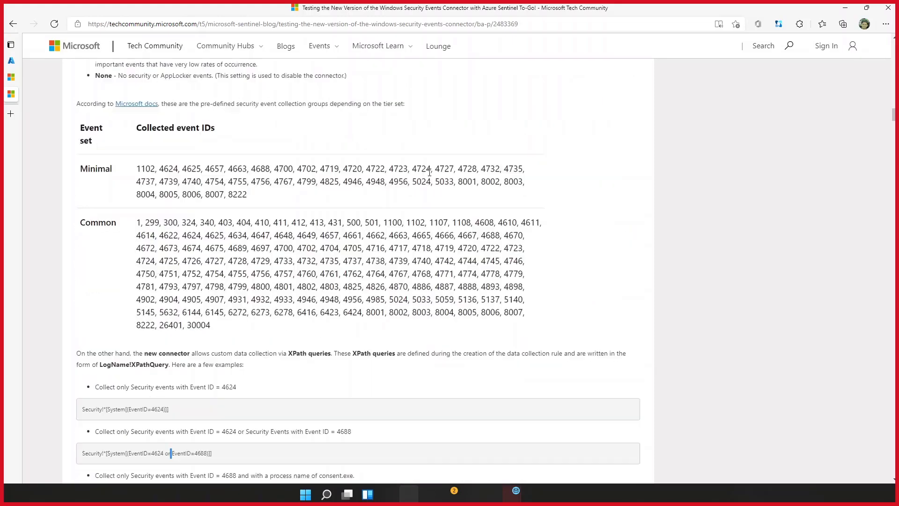
scroll(429, 172, down, 3)
drag(147, 124, 151, 124)
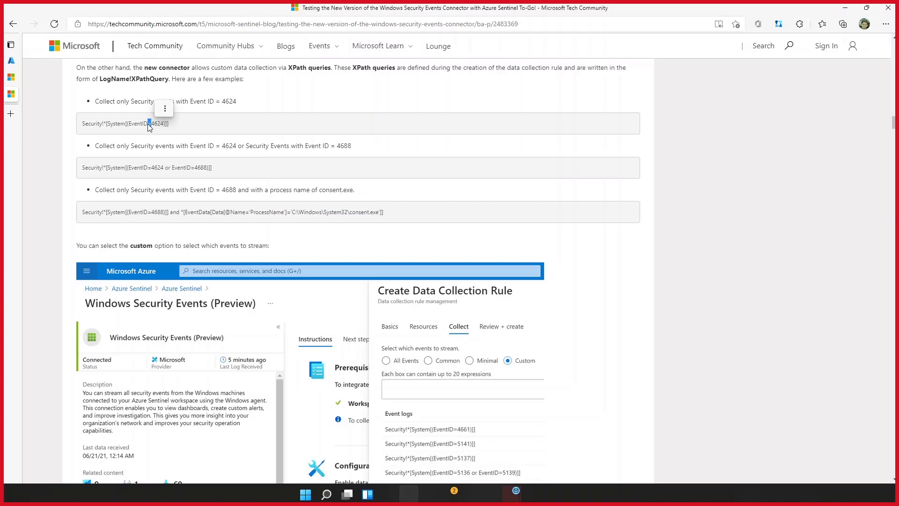
key(ctrl+1)
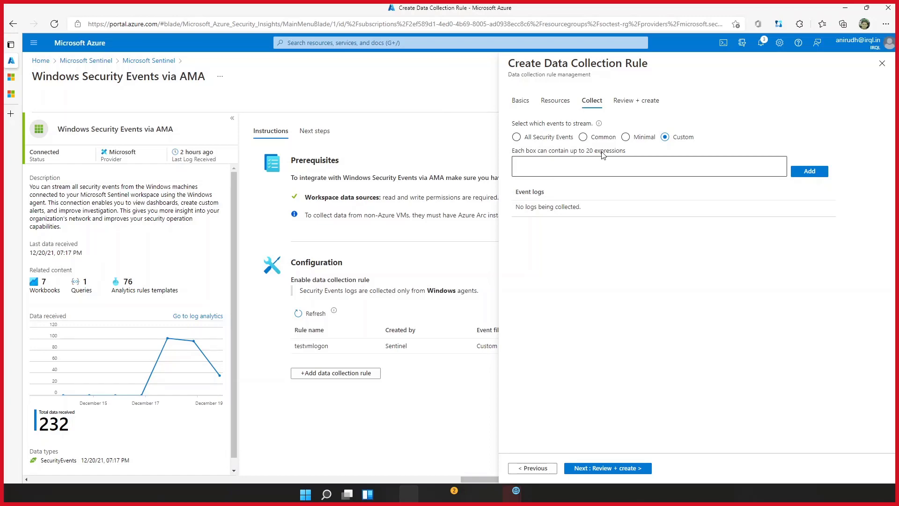
Switch to the Microsoft Docs 'Audit logon events' page with its 4624–4779 event ID table
click(11, 77)
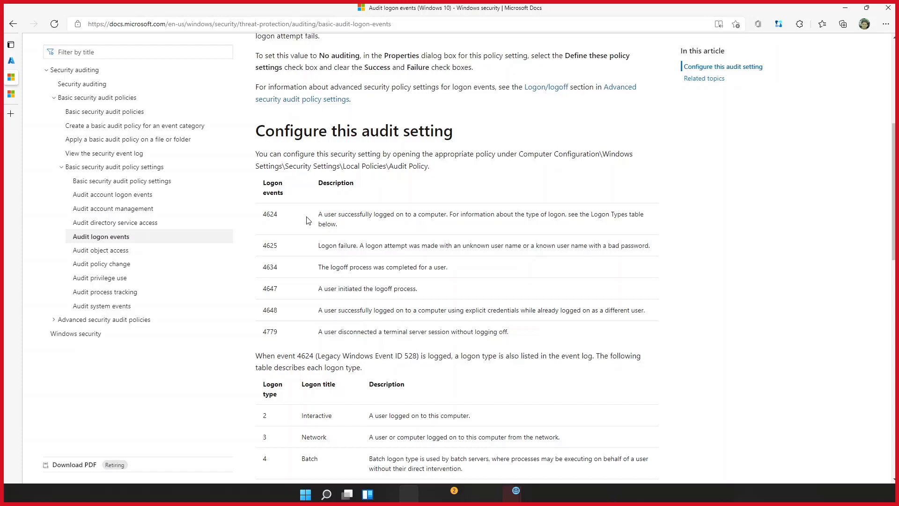
Note 4624 as successful logon and 4625 as logon failure, then leave the Docs page
key(ctrl+Tab)
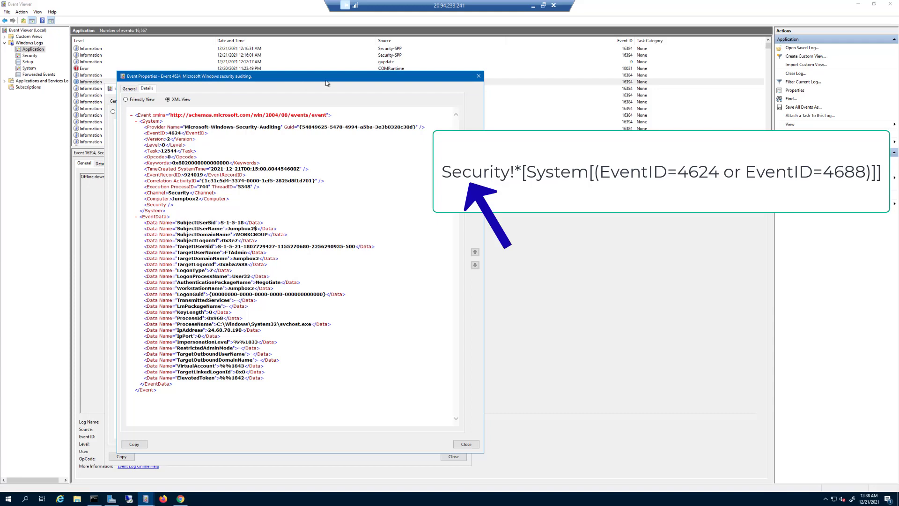
Rearrange the Event Properties windows to read the 4624 XML's EventID and Channel Security
drag(328, 84, 468, 82)
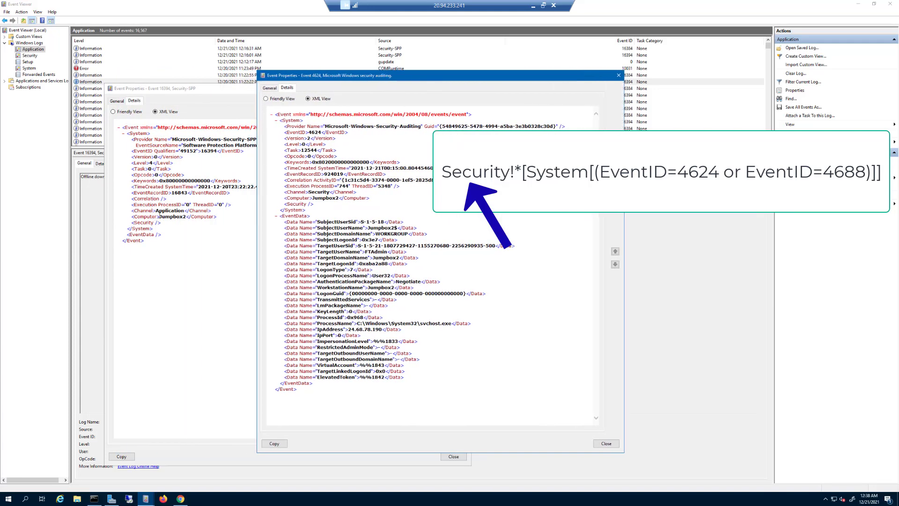
drag(359, 82, 229, 92)
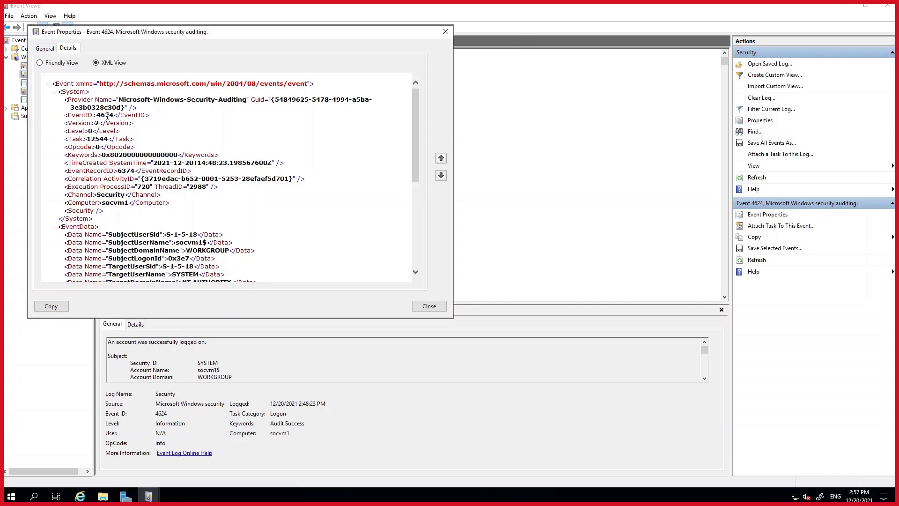
Close the event details and begin the Notepad XPath query with 'Security'
key(Escape)
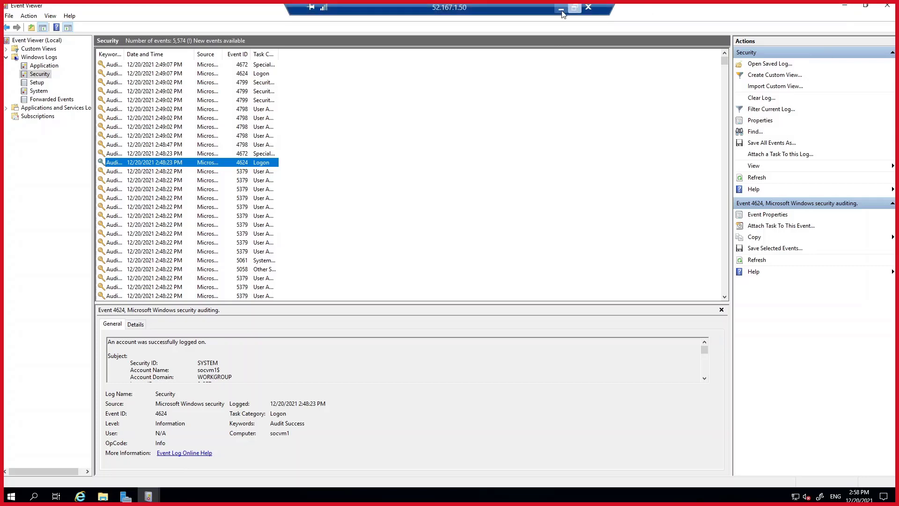
click(564, 9)
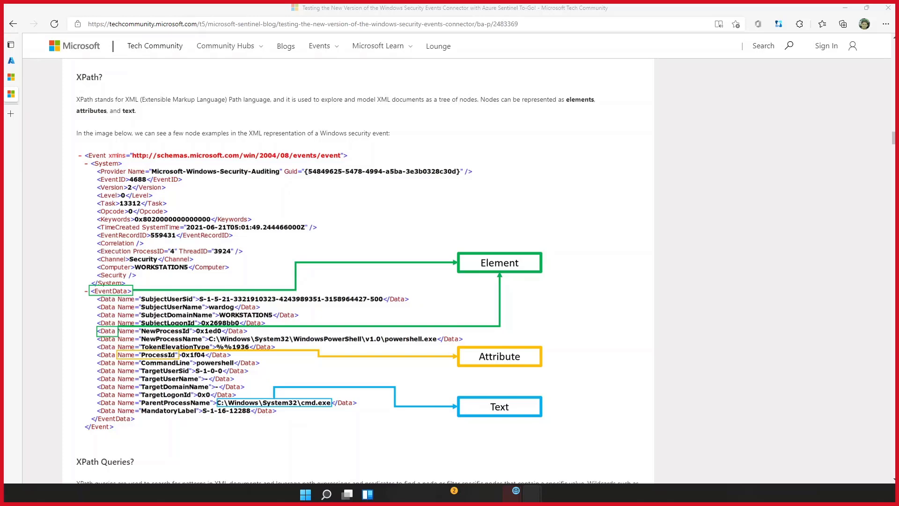
text(Security)
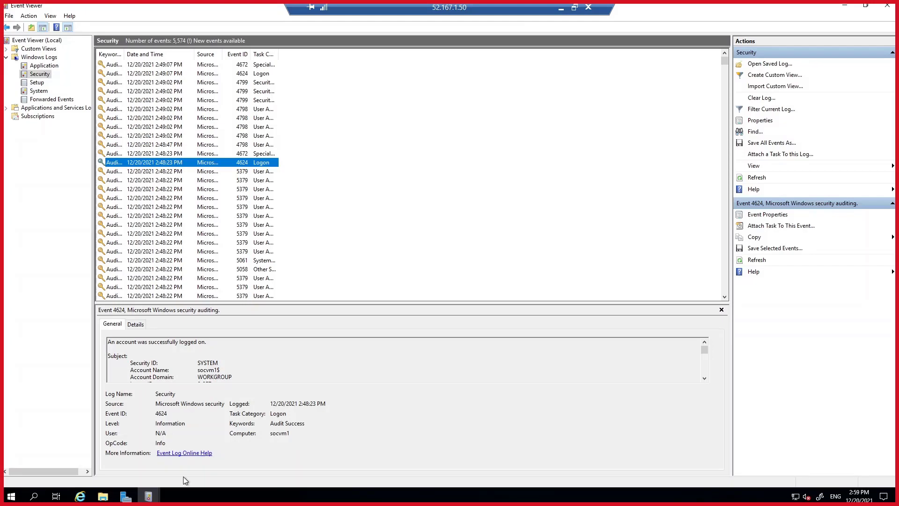
Recheck the 4624 event's XML, then minimize the remote session back to Notepad
mouse_move(154, 496)
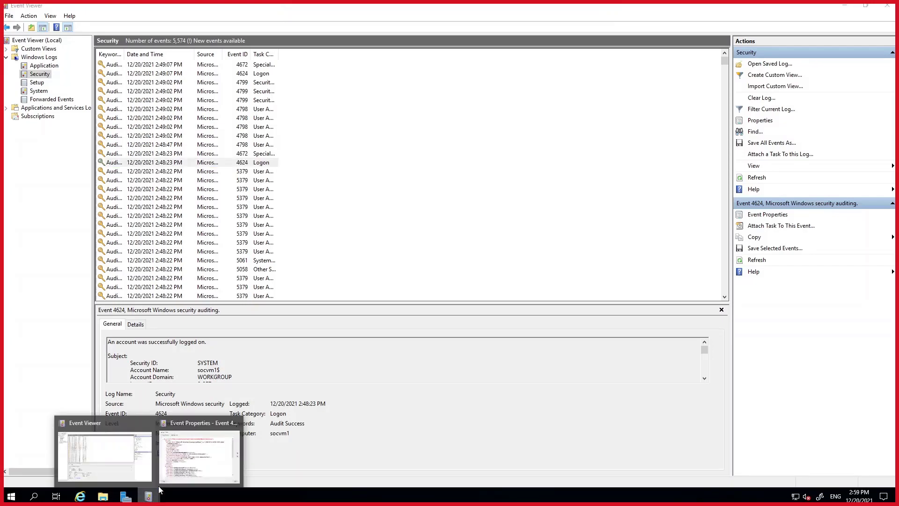
click(193, 458)
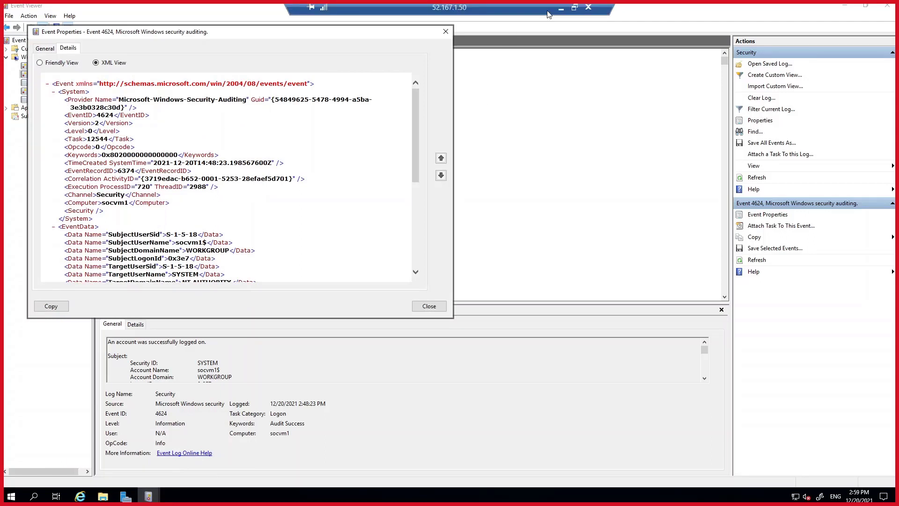
click(560, 9)
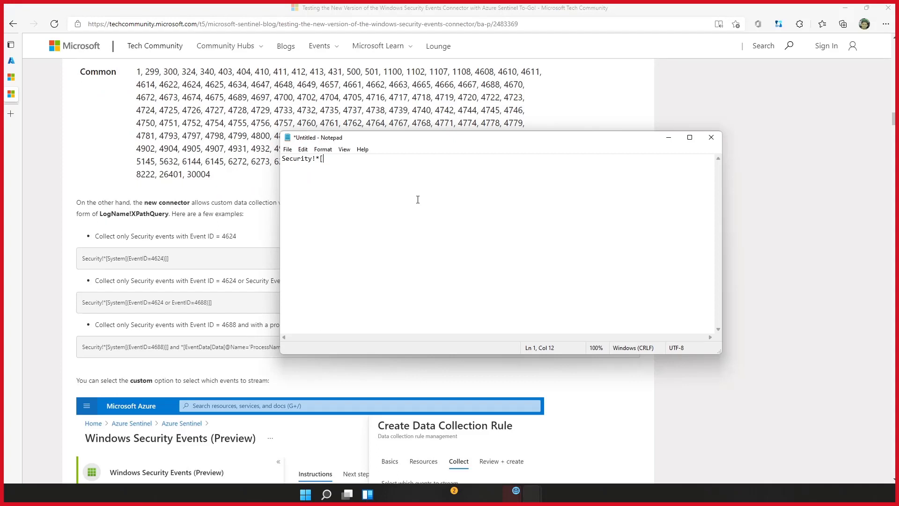
Complete the query Security!*[System[(EventID=4624 or EventID=4625)]] in Notepad and select it all
text(System[EventID)
text(=)
text(462)
text(4)
text(()
text(or EventI)
text(D)
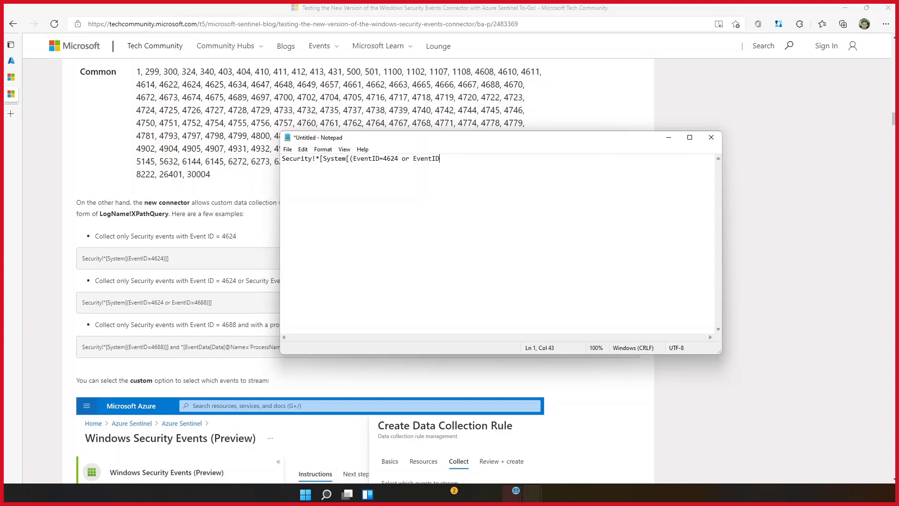
text(=4625)]])
drag(482, 160, 306, 160)
click(293, 159)
double_click(293, 160)
click(293, 159)
double_click(293, 160)
click(293, 160)
key(ctrl+a)
key(ctrl+c)
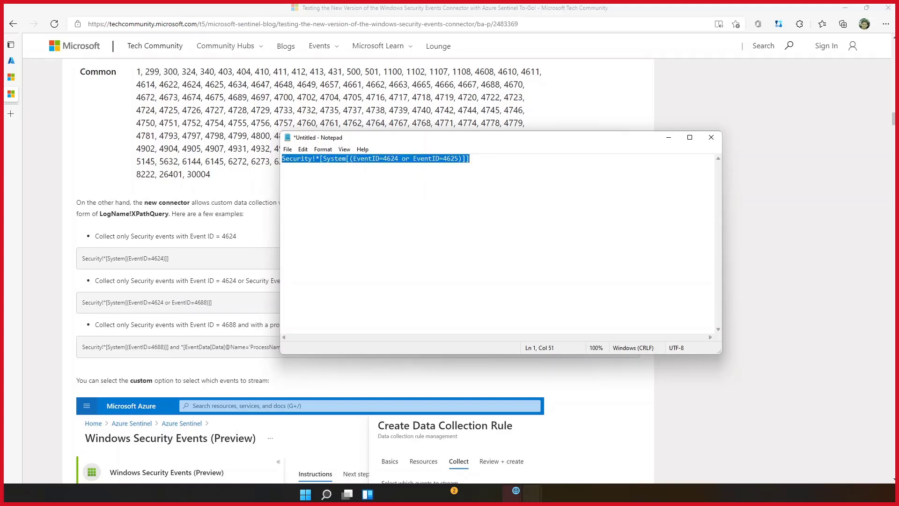
key(alt+Tab)
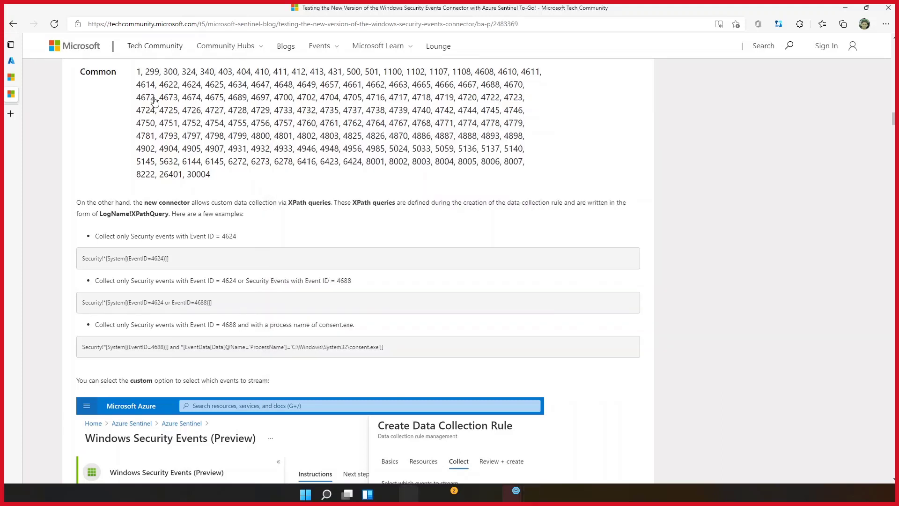
Add the pasted XPath query for events 4624 and 4625 to the rule's event logs, then proceed to Review + create
click(12, 60)
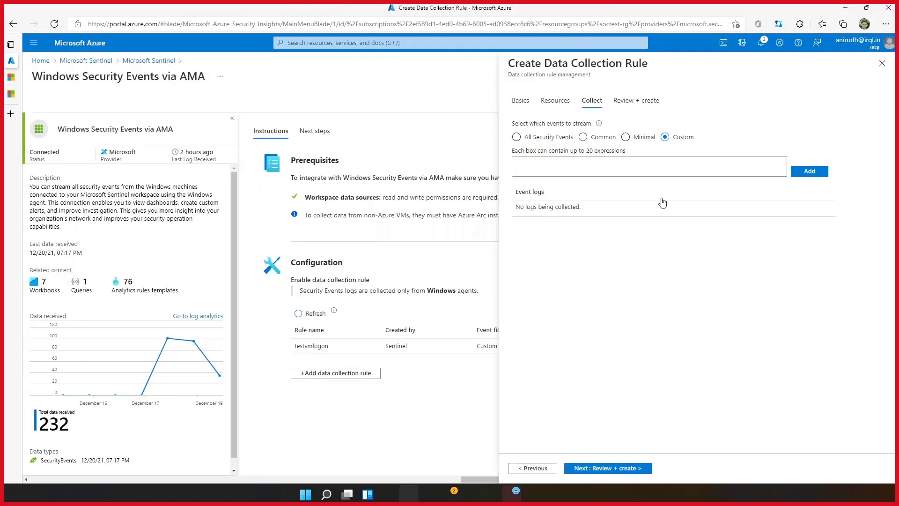
click(663, 168)
key(ctrl+v)
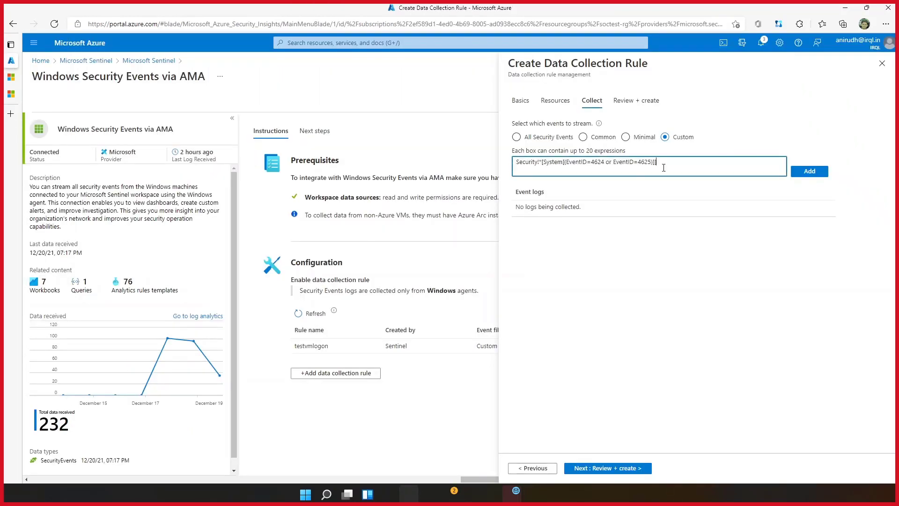
click(796, 173)
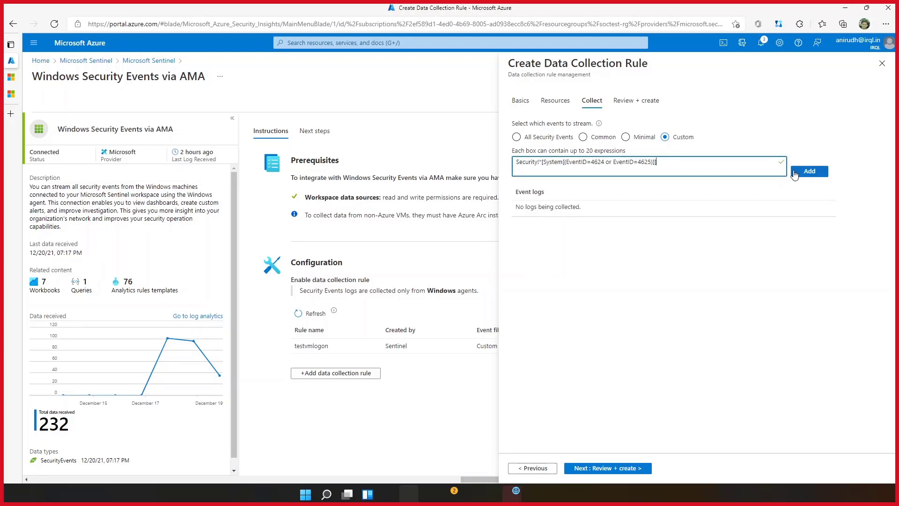
click(796, 172)
click(796, 173)
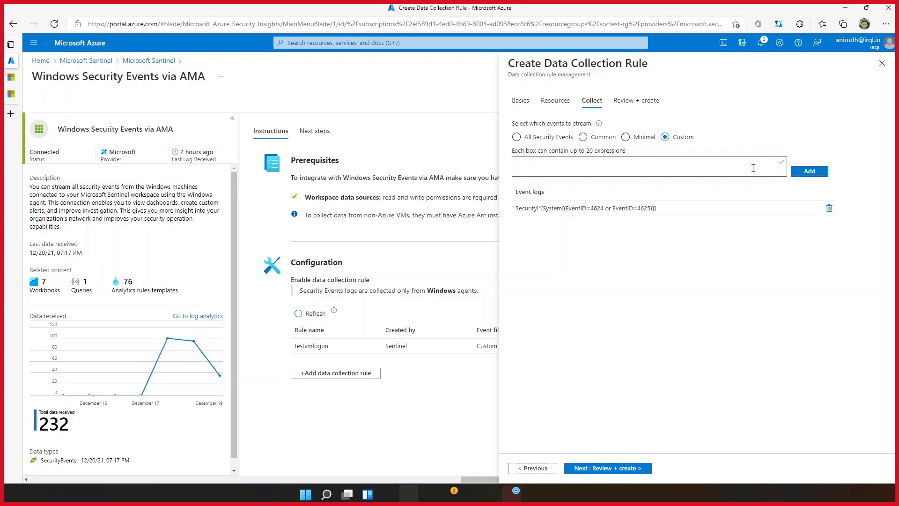
click(623, 469)
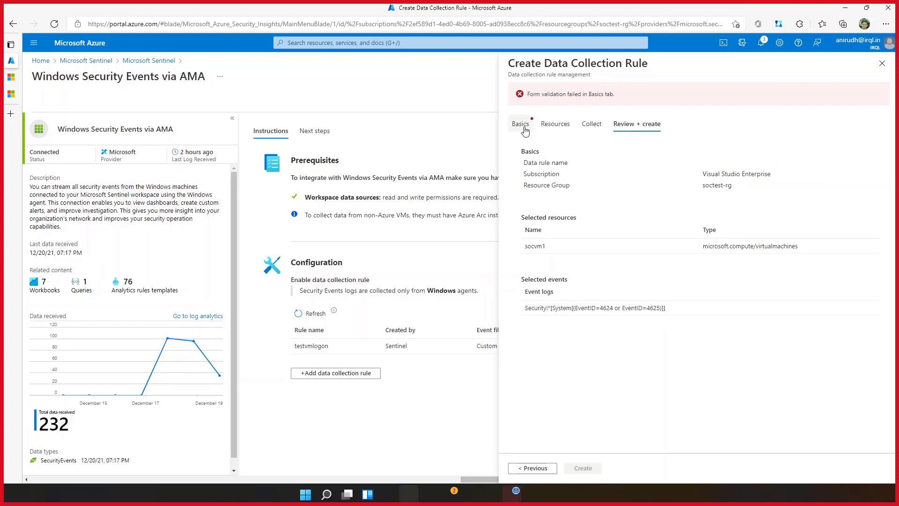
Enter 'test1' as the rule name in Basics and create the data collection rule
click(524, 128)
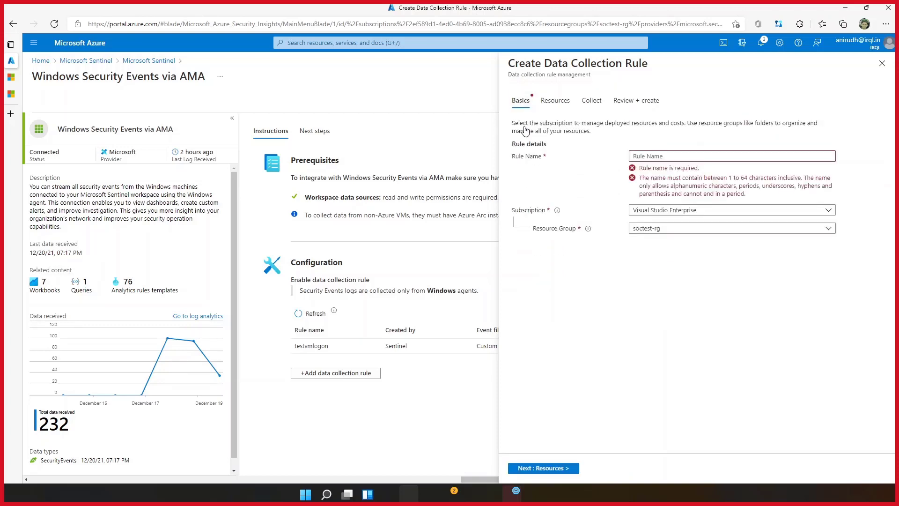
click(685, 159)
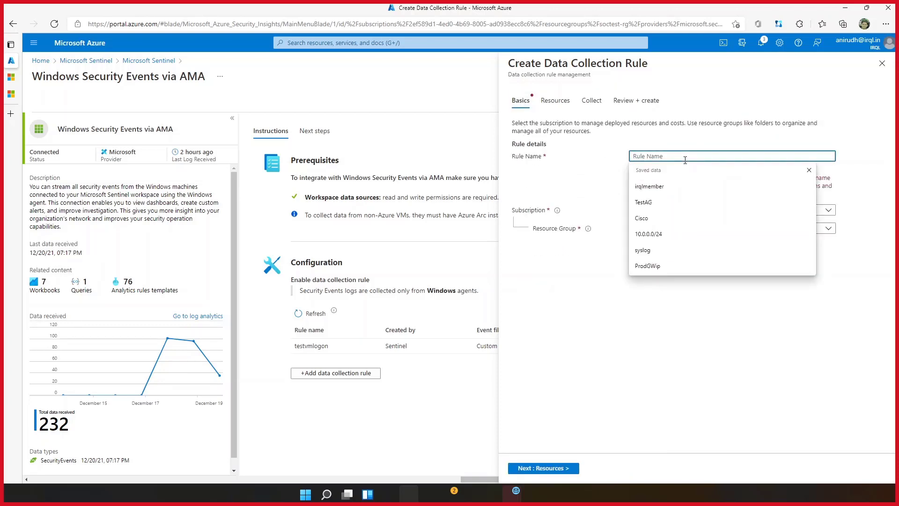
text(test)
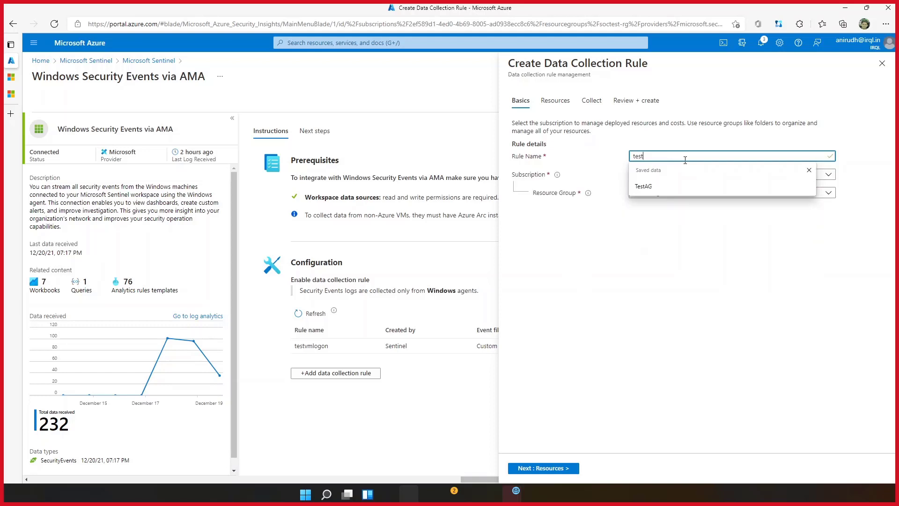
text(1)
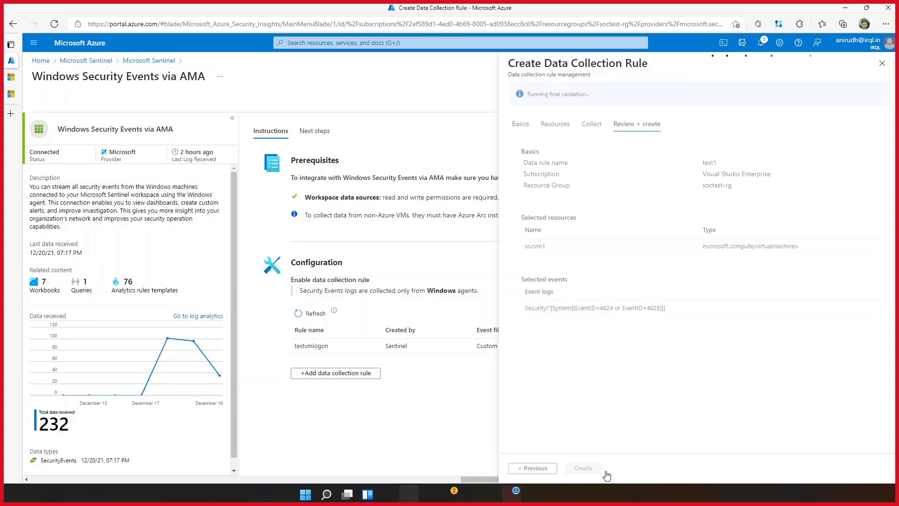
click(584, 474)
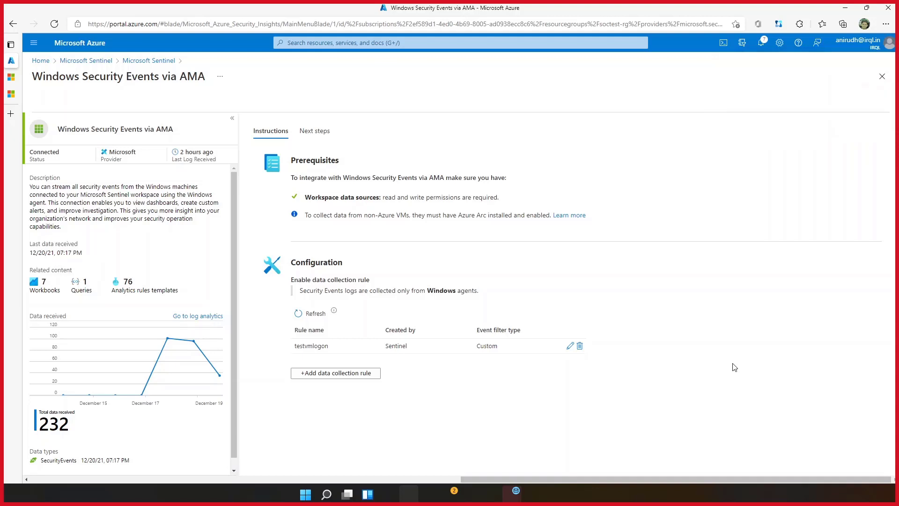
Refresh the connector page, then sign out of the Windows Server remote session from the Start menu
key(F5)
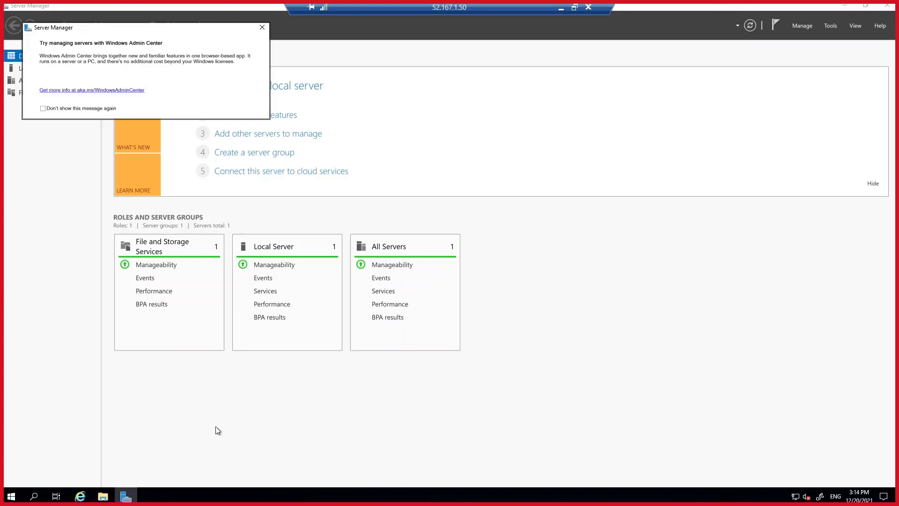
click(11, 496)
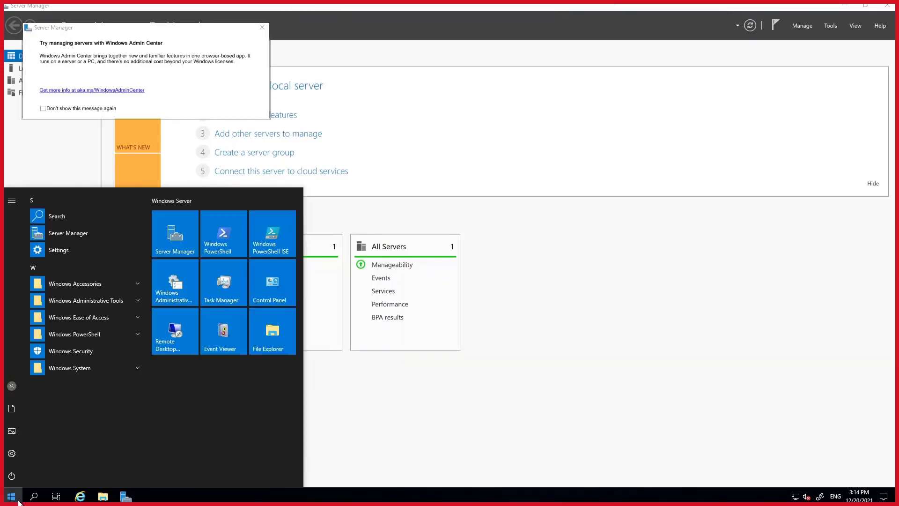
click(11, 386)
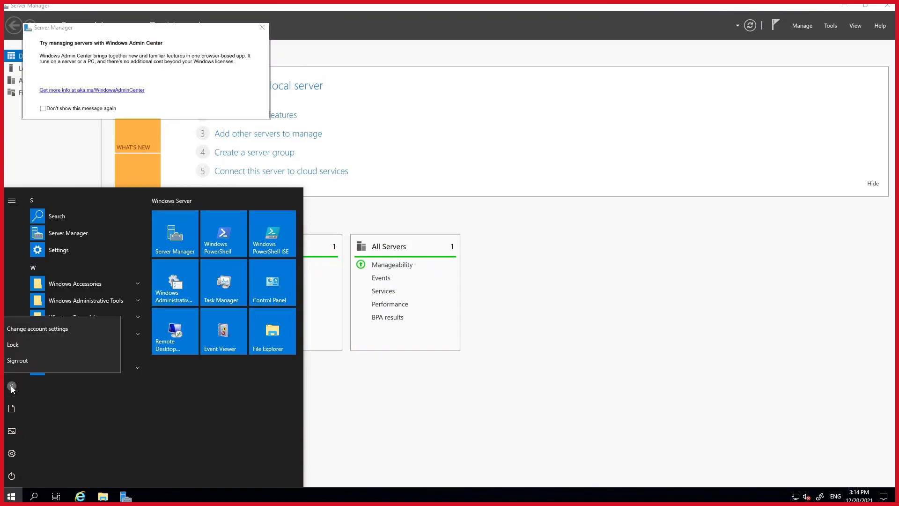
click(21, 362)
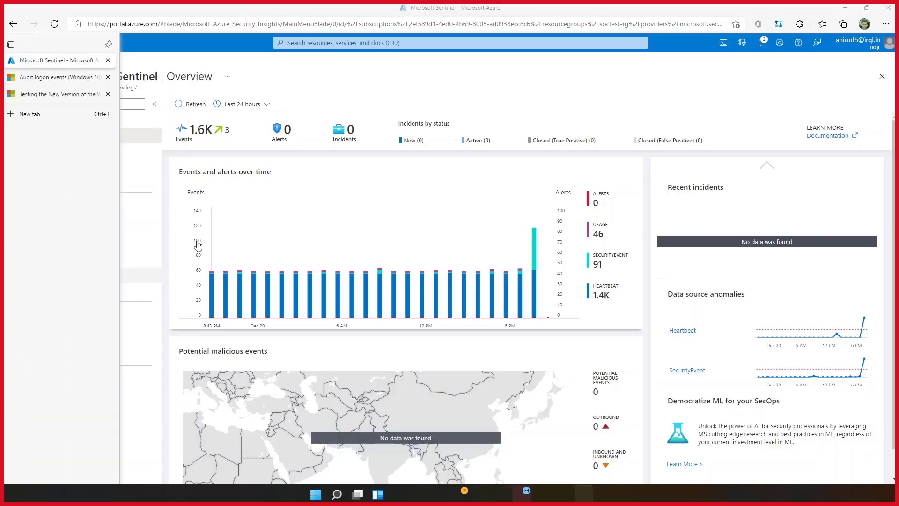
In Logs, build the query SecurityEvent | where Computer == "socvm1" from the Microsoft Sentinel tables
click(87, 156)
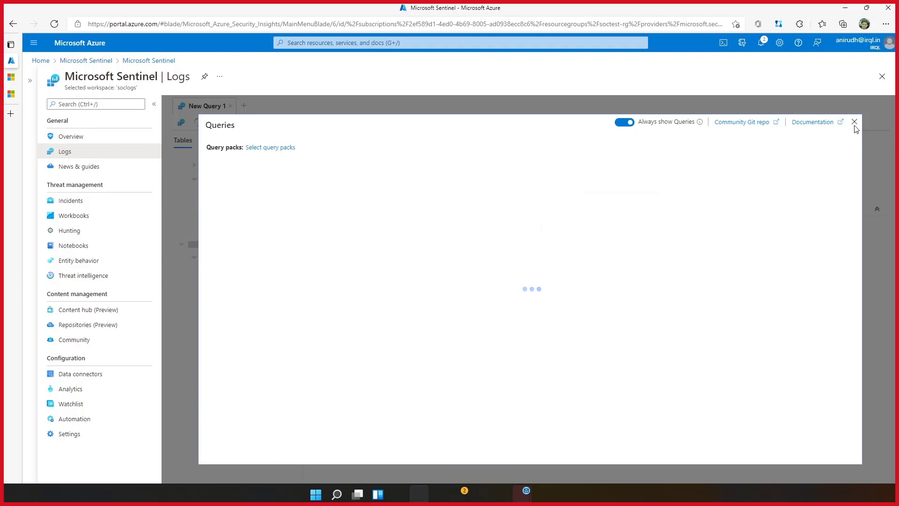
click(855, 123)
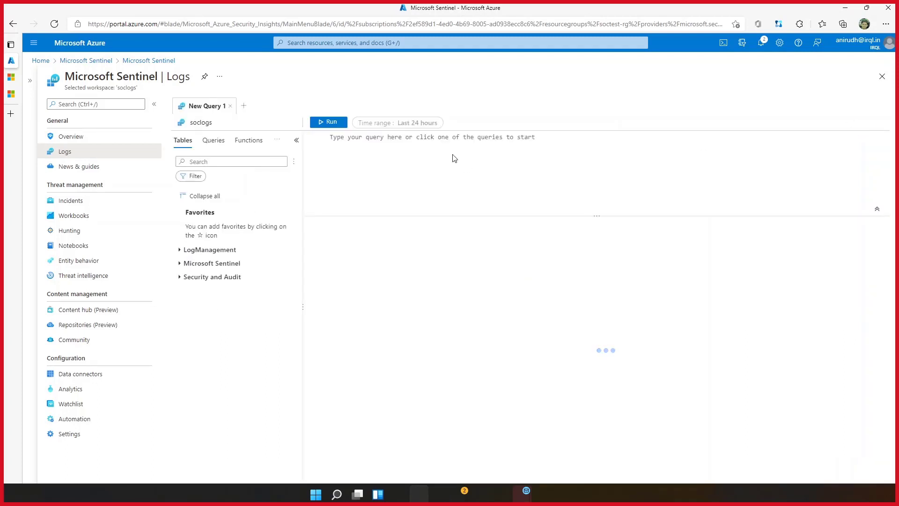
click(180, 264)
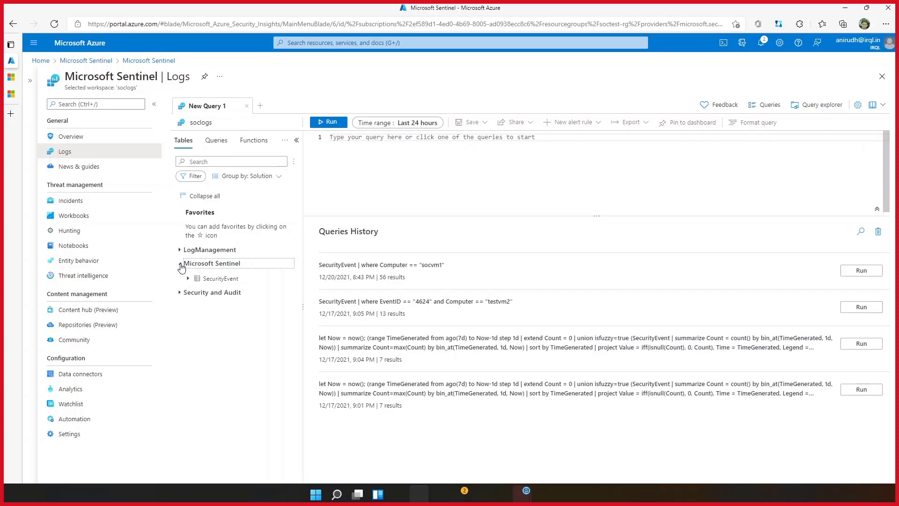
double_click(216, 279)
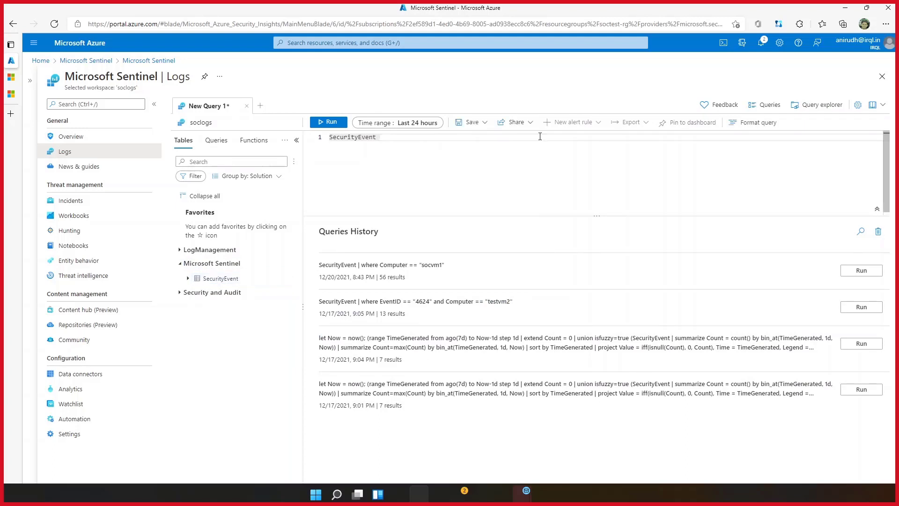
text(| where co)
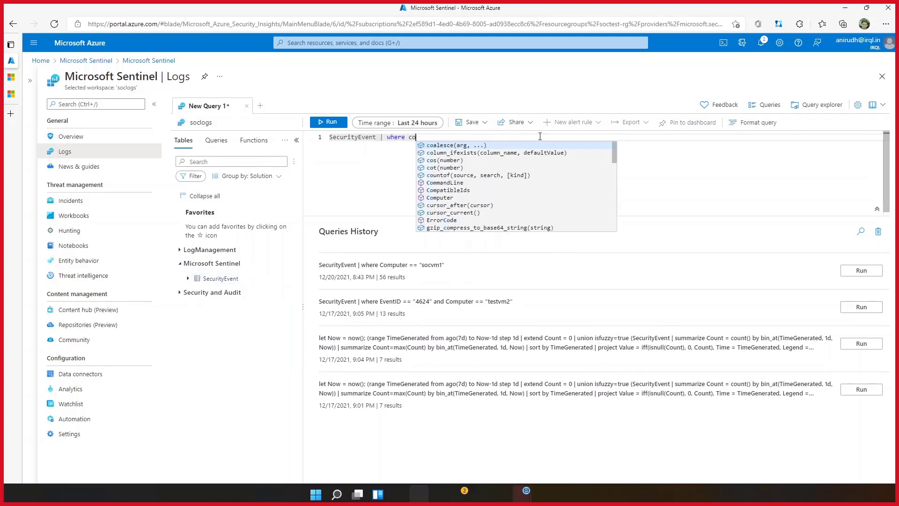
text(m)
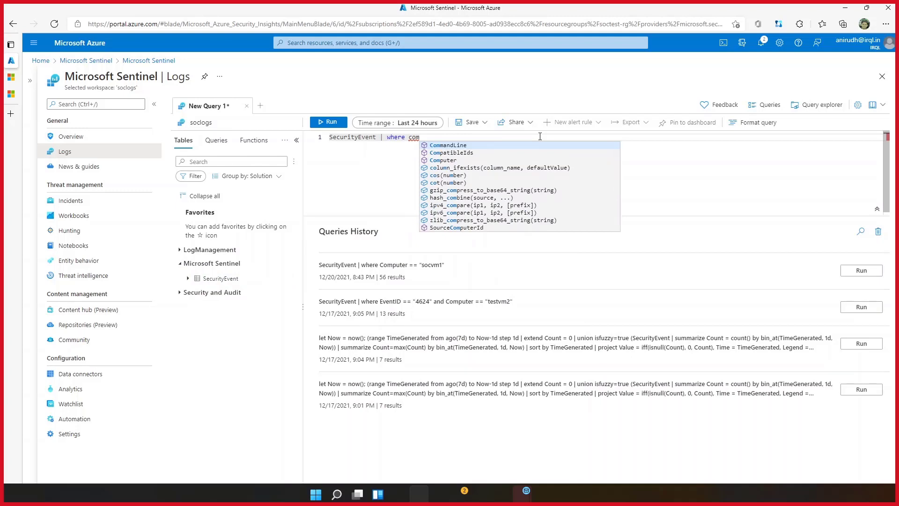
text(pu)
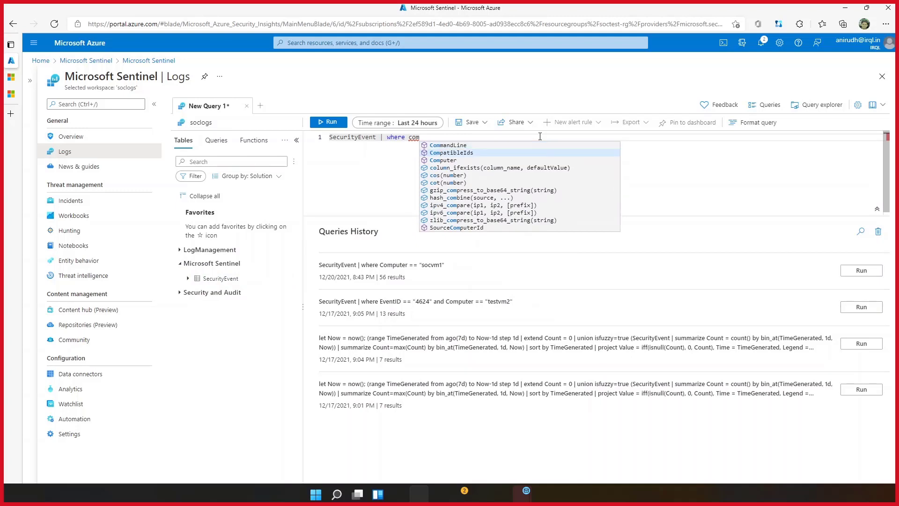
key(Tab)
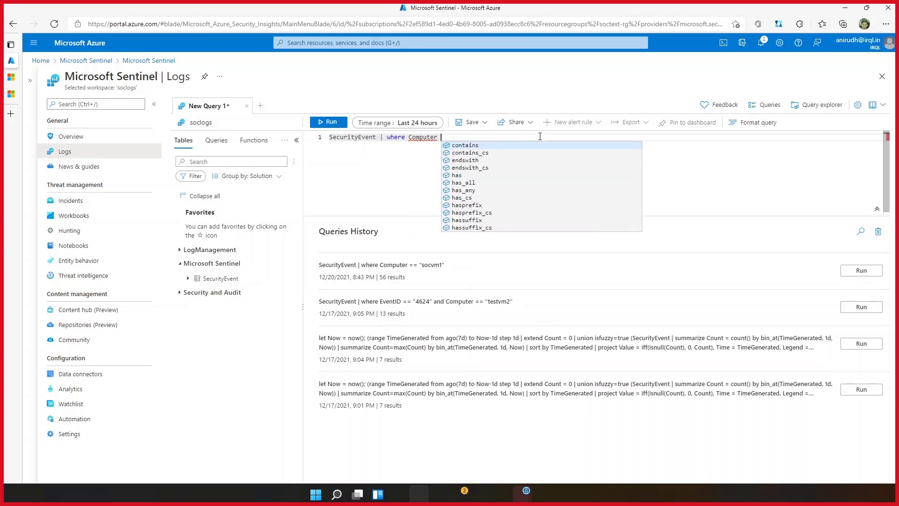
text(== ")
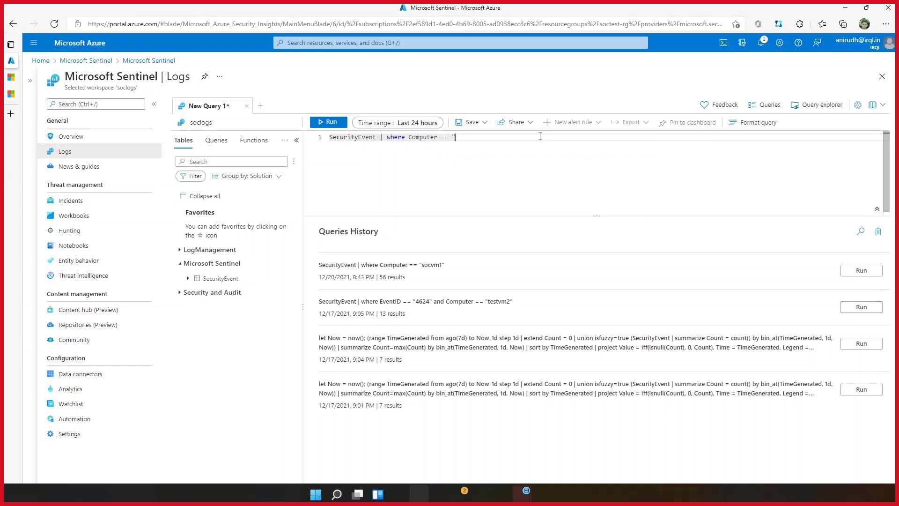
text(socvm1")
Run the socvm1 SecurityEvent query and check the EventID column across its 56 returned records
click(330, 122)
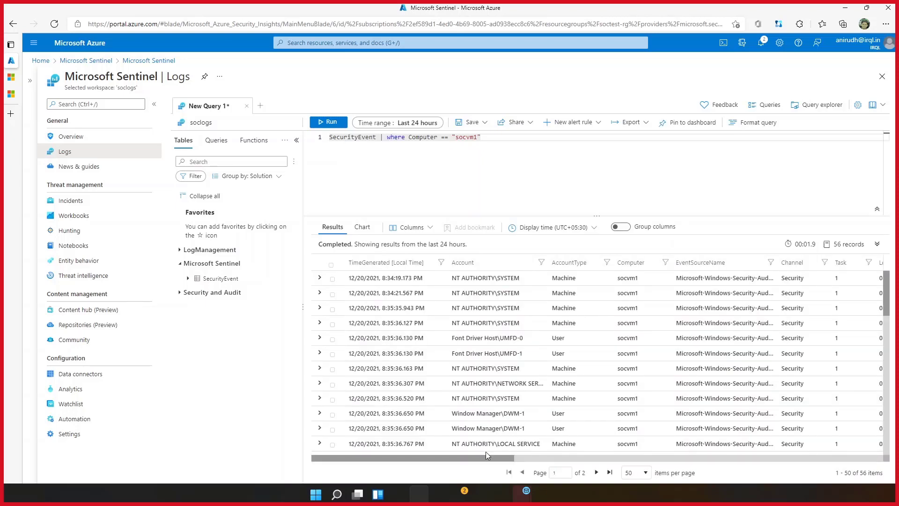
drag(482, 457, 579, 465)
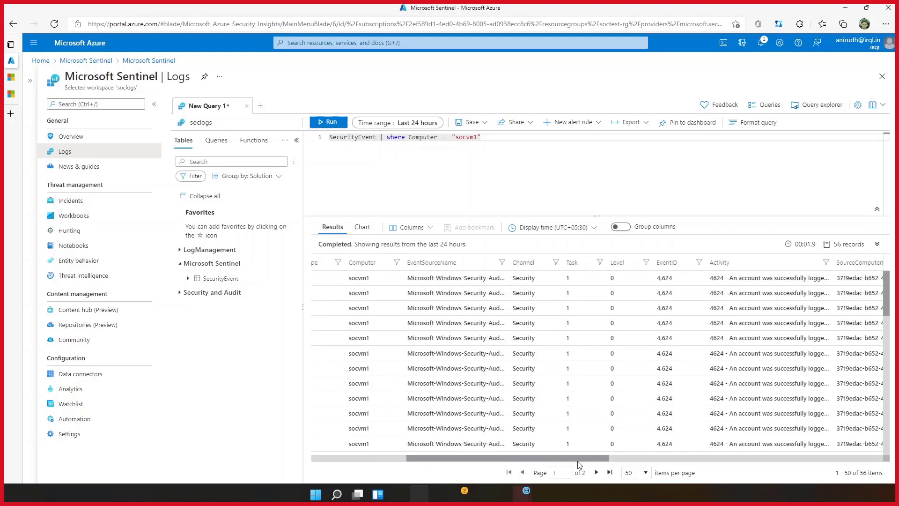
scroll(694, 294, down, 10)
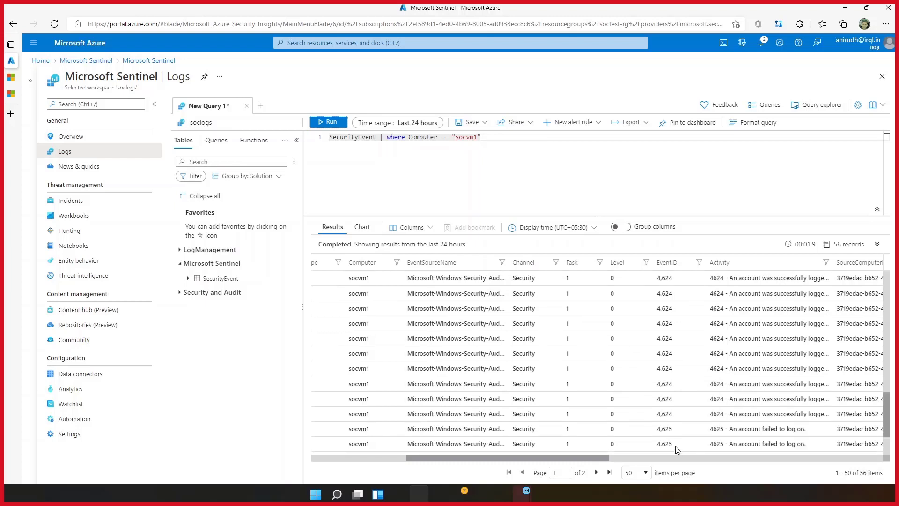
scroll(677, 450, down, 2)
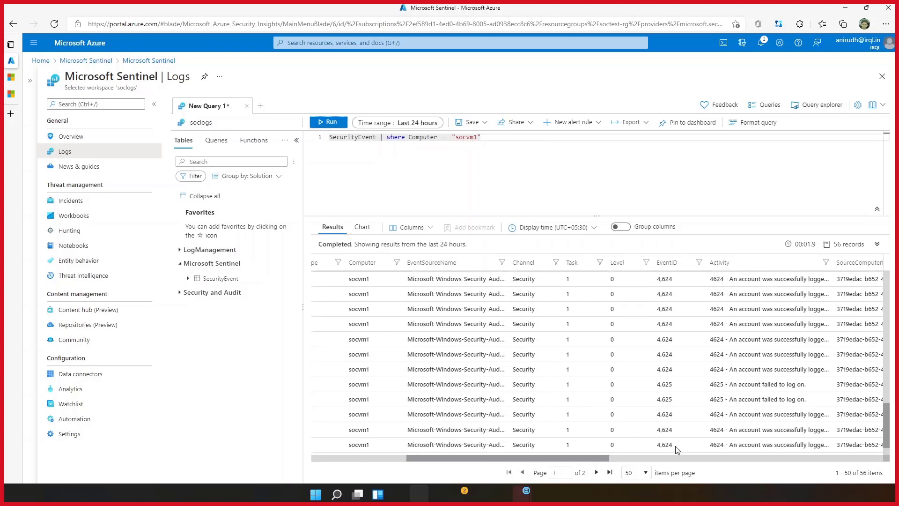
scroll(676, 450, up, 5)
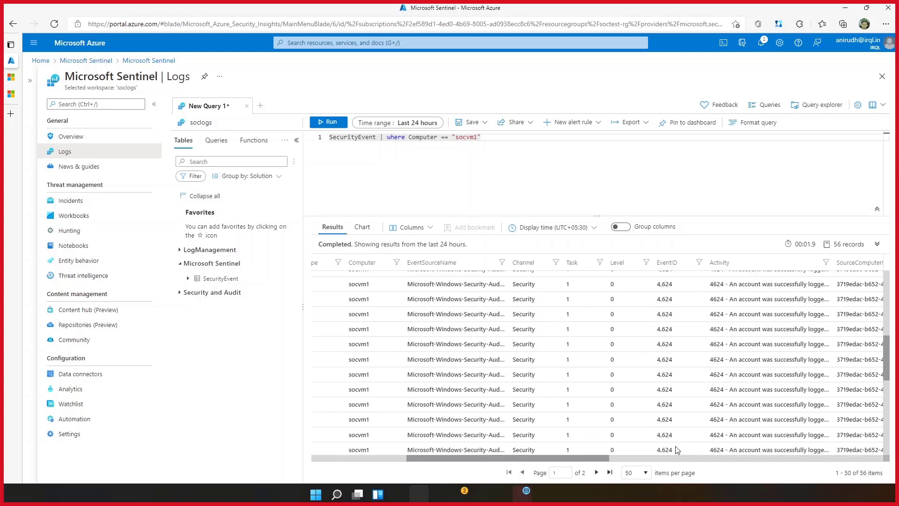
scroll(677, 449, up, 3)
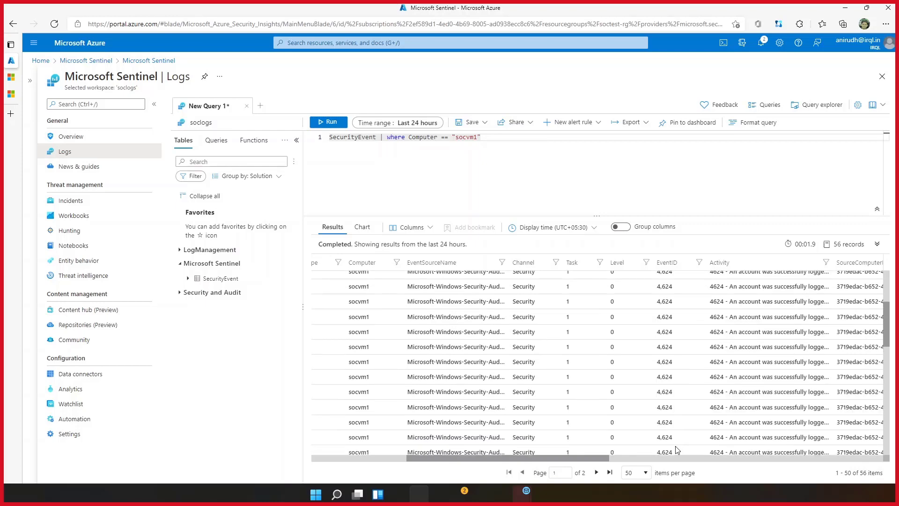
scroll(677, 449, down, 1)
scroll(677, 450, down, 1)
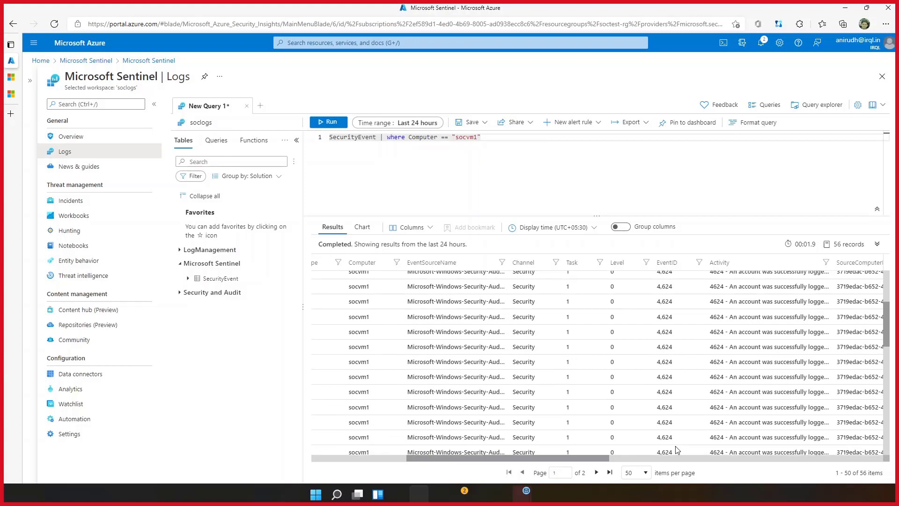